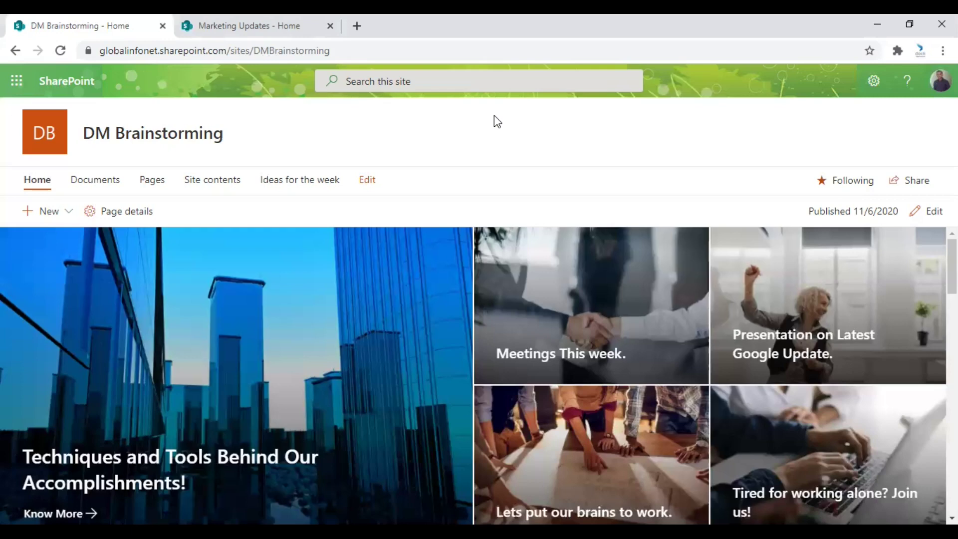
Compare the home pages and navigation layouts of the Marketing Updates and DM Brainstorming sites
{"action": "left_click", "coordinate": [229, 28]}
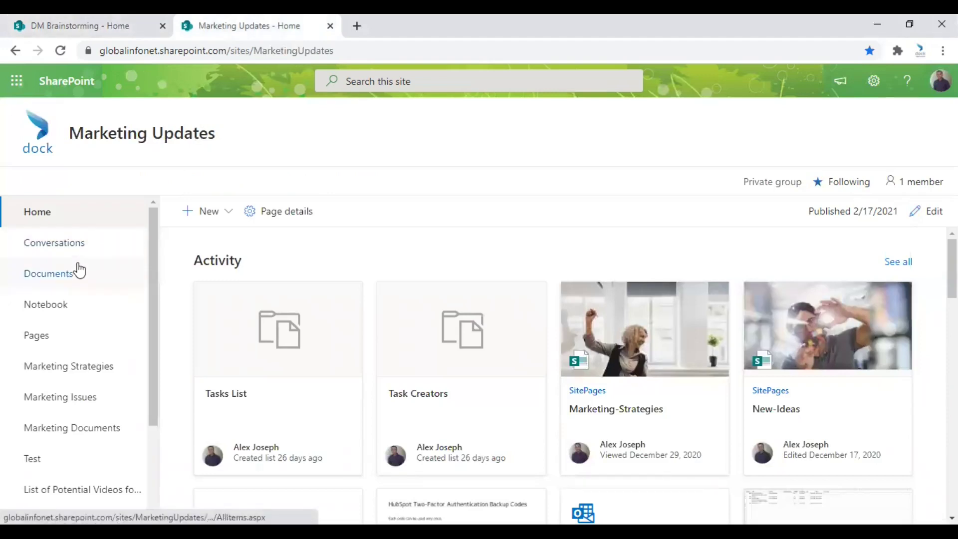
{"action": "left_click", "coordinate": [65, 213]}
{"action": "left_click", "coordinate": [130, 24]}
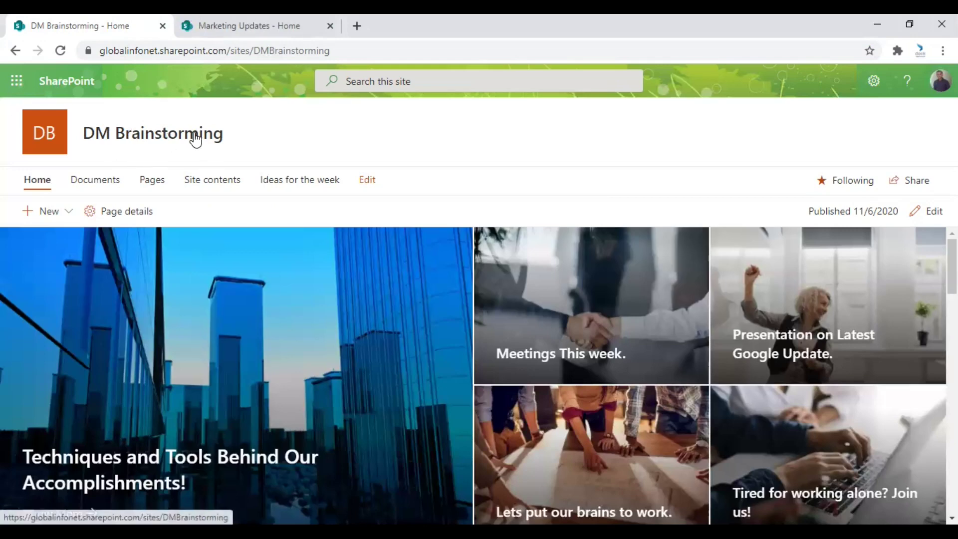
{"action": "left_click", "coordinate": [240, 29]}
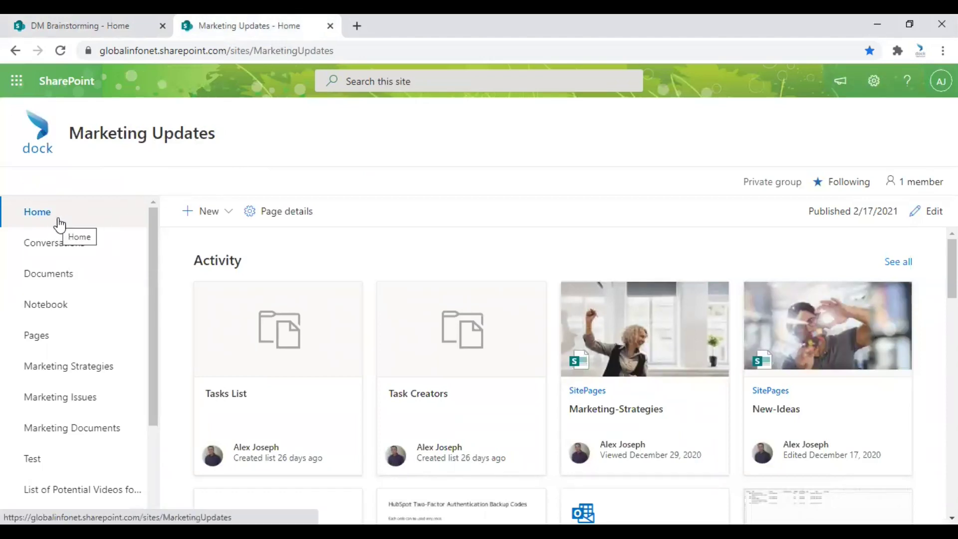
{"action": "left_click", "coordinate": [107, 22]}
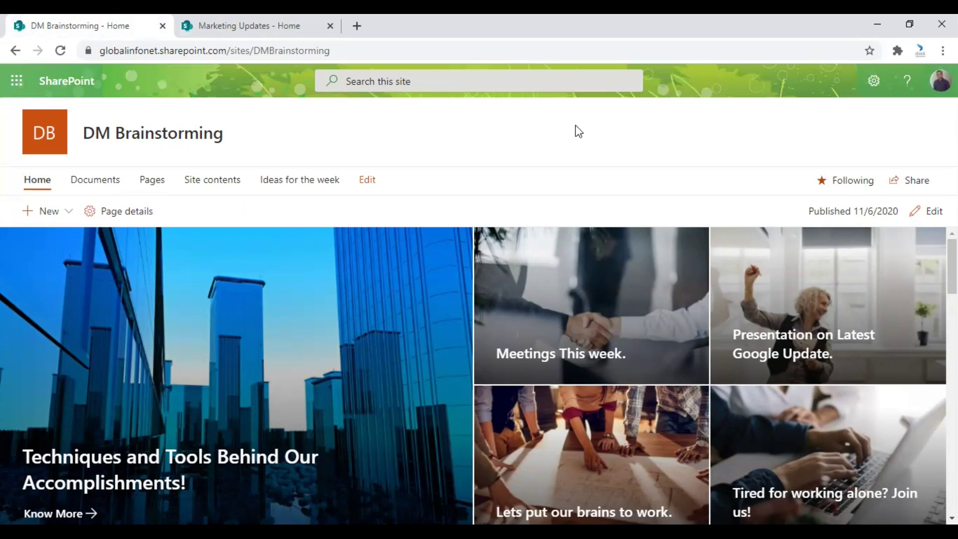
Review which Change the look options the DM Brainstorming communication site offers, and close them
{"action": "left_click", "coordinate": [874, 82]}
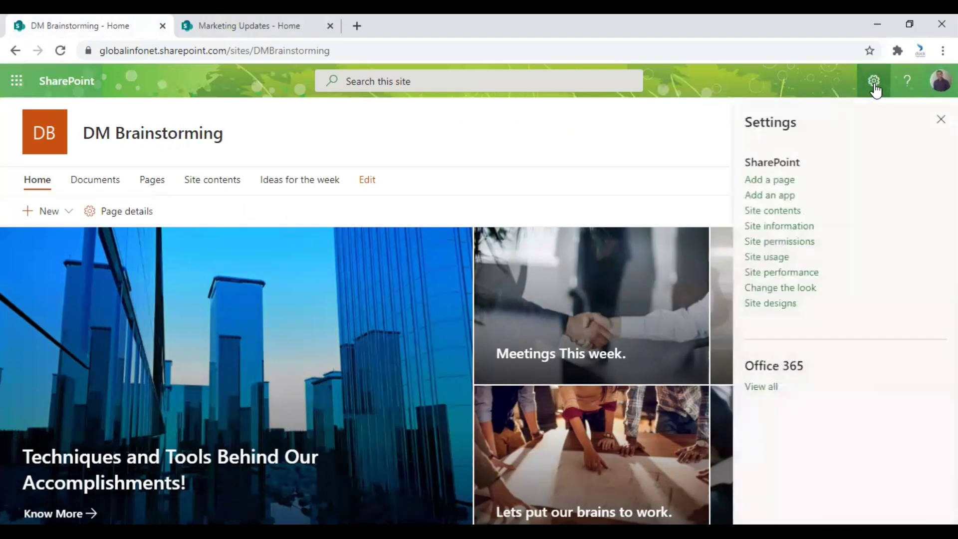
{"action": "left_click", "coordinate": [774, 289]}
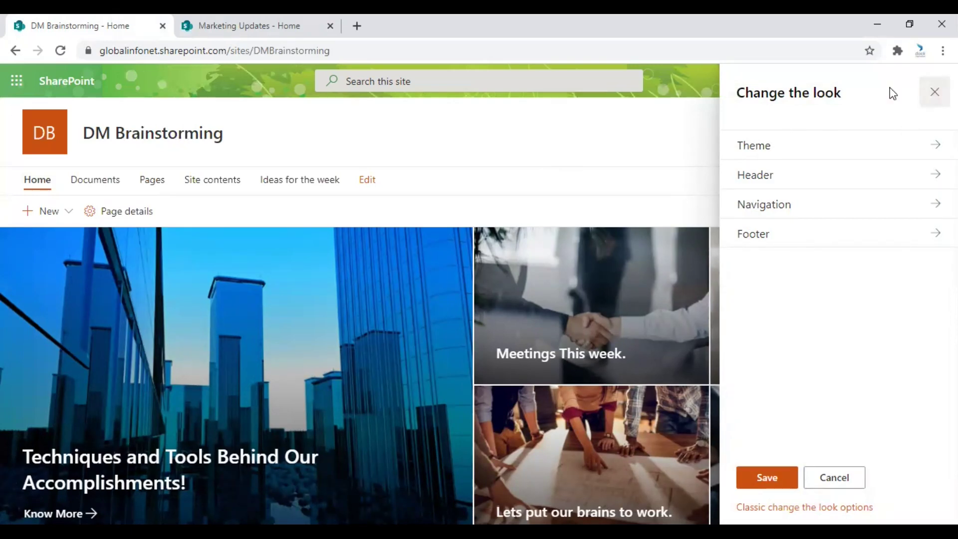
{"action": "left_click", "coordinate": [935, 91]}
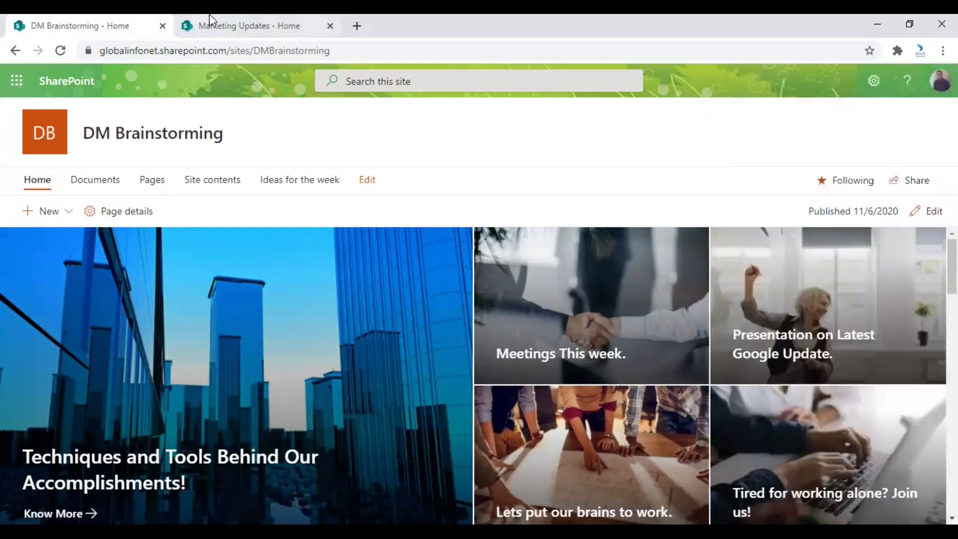
On the Marketing Updates site, view the theme choices and open the header settings of Change the look
{"action": "left_click", "coordinate": [207, 20]}
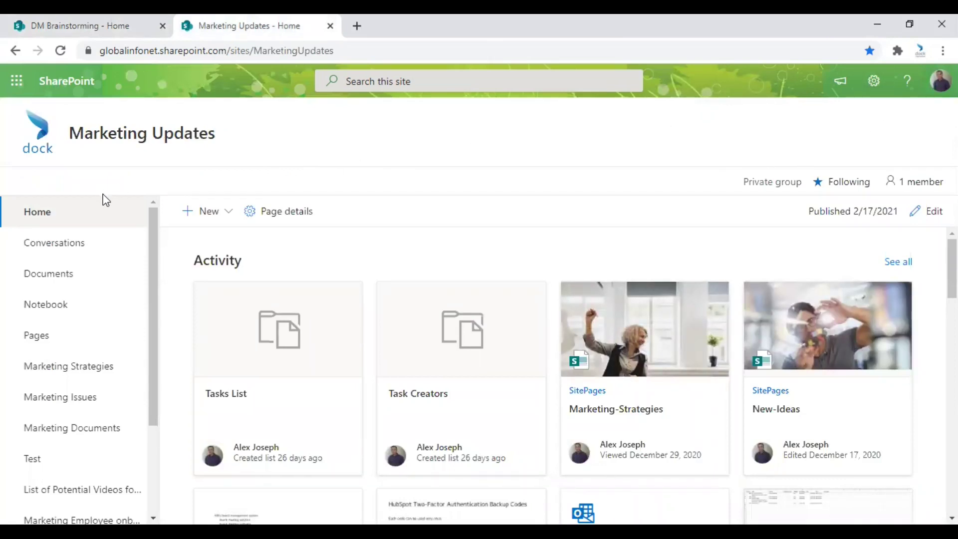
{"action": "left_click", "coordinate": [75, 213]}
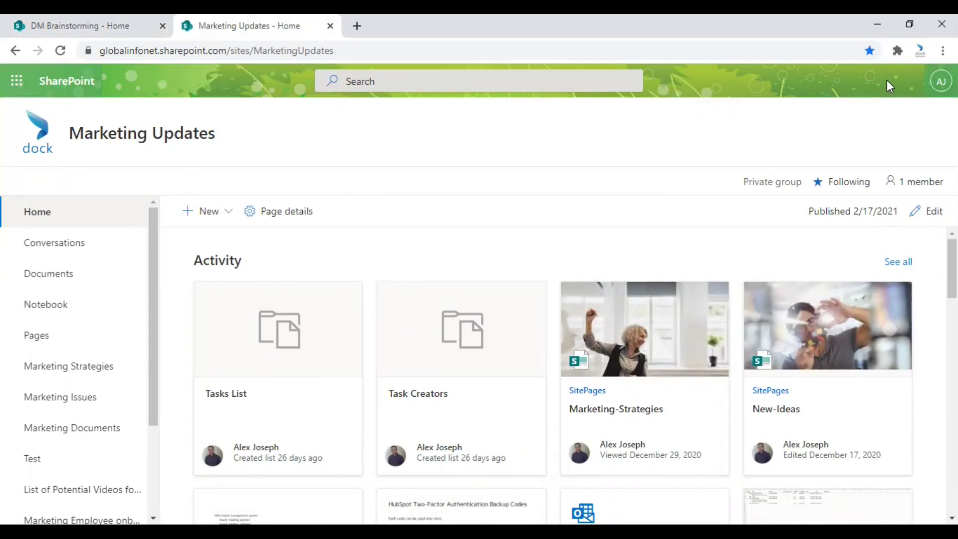
{"action": "left_click", "coordinate": [878, 86]}
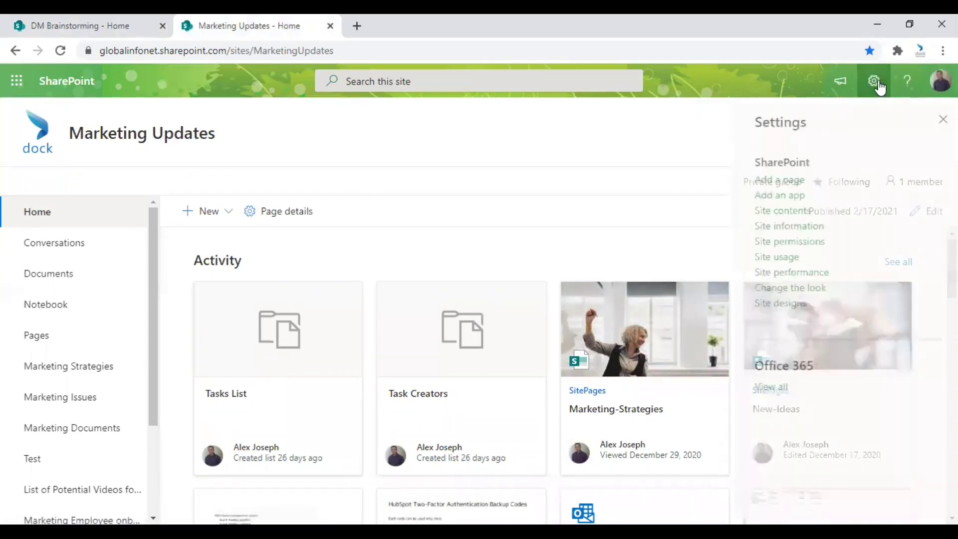
{"action": "left_click", "coordinate": [756, 289]}
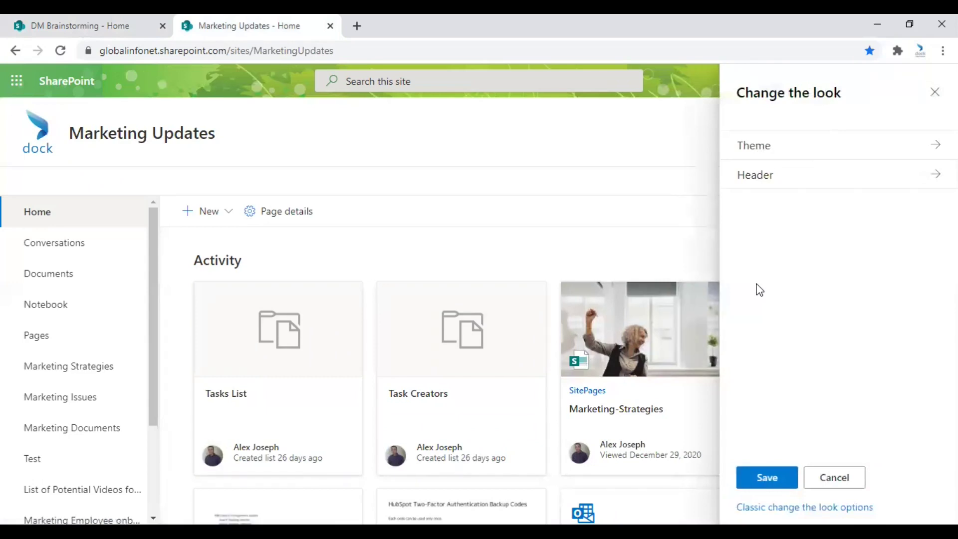
{"action": "left_click", "coordinate": [788, 148]}
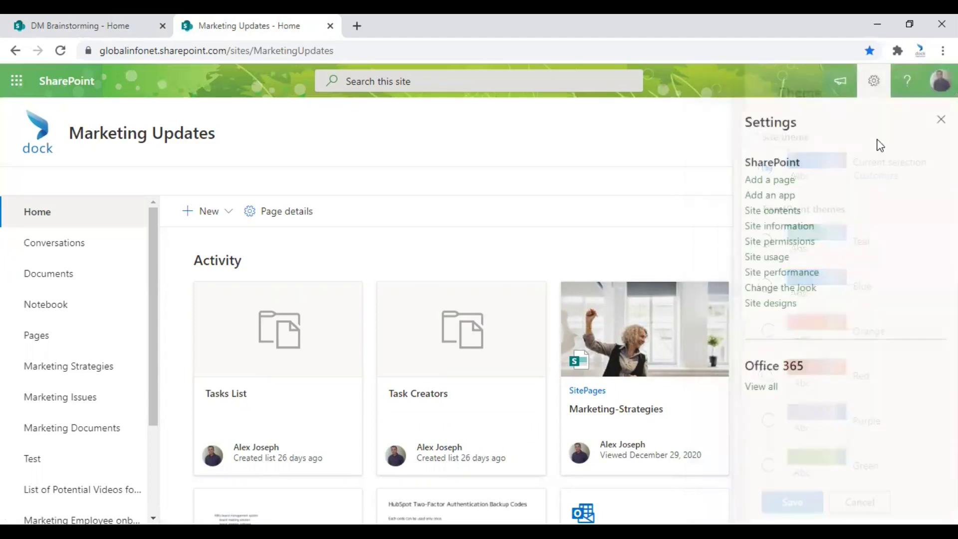
{"action": "left_click", "coordinate": [776, 288]}
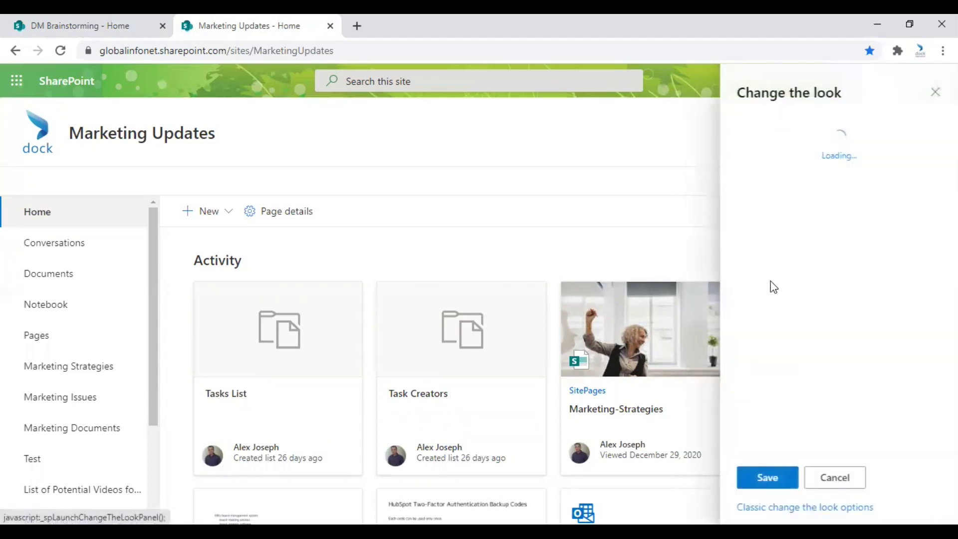
{"action": "left_click", "coordinate": [760, 178]}
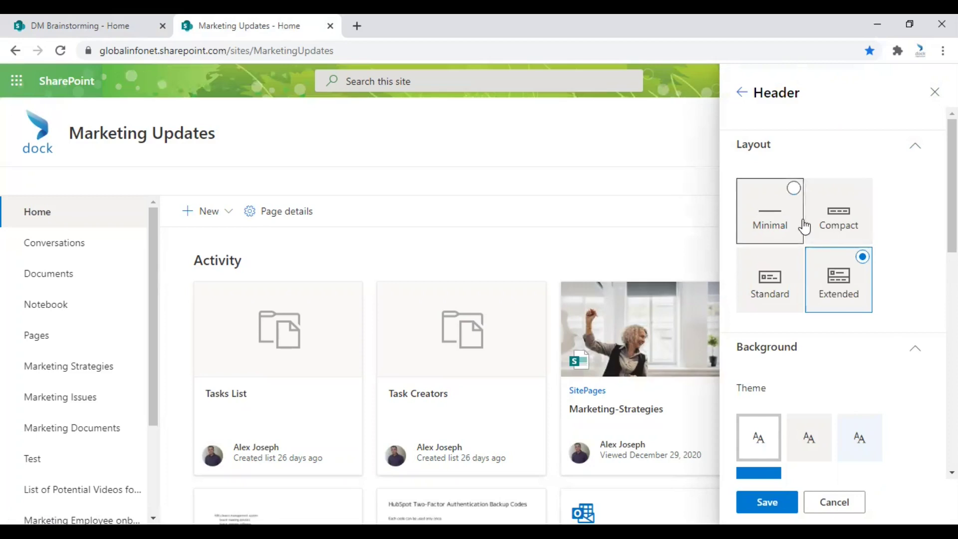
Try the Minimal, Compact and Standard header layouts on the site, and set the layout back to Extended
{"action": "left_click", "coordinate": [794, 189]}
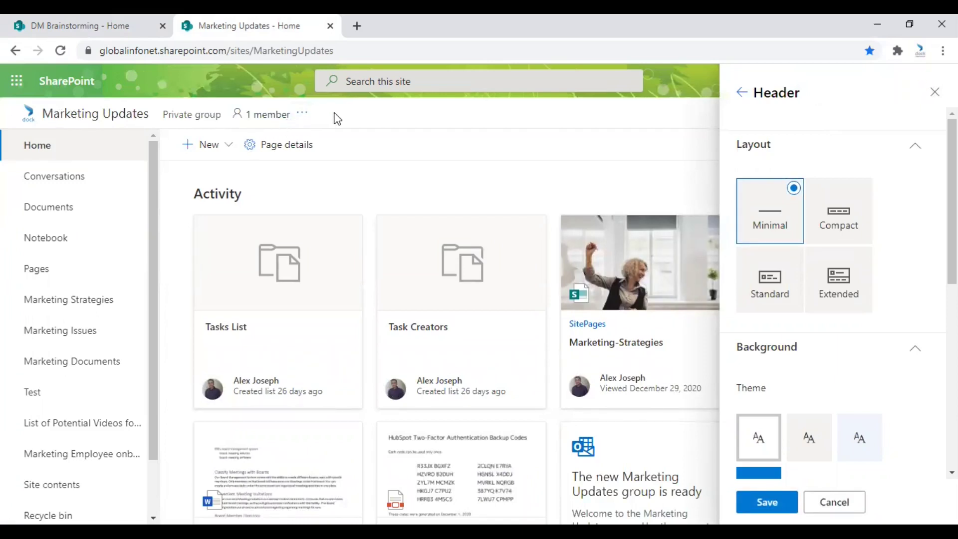
{"action": "left_click", "coordinate": [859, 195]}
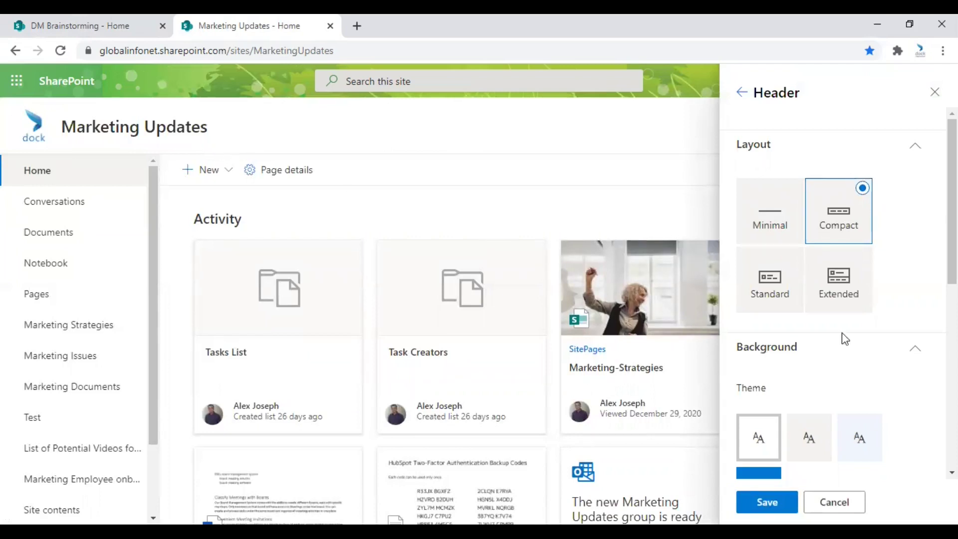
{"action": "left_click", "coordinate": [793, 269]}
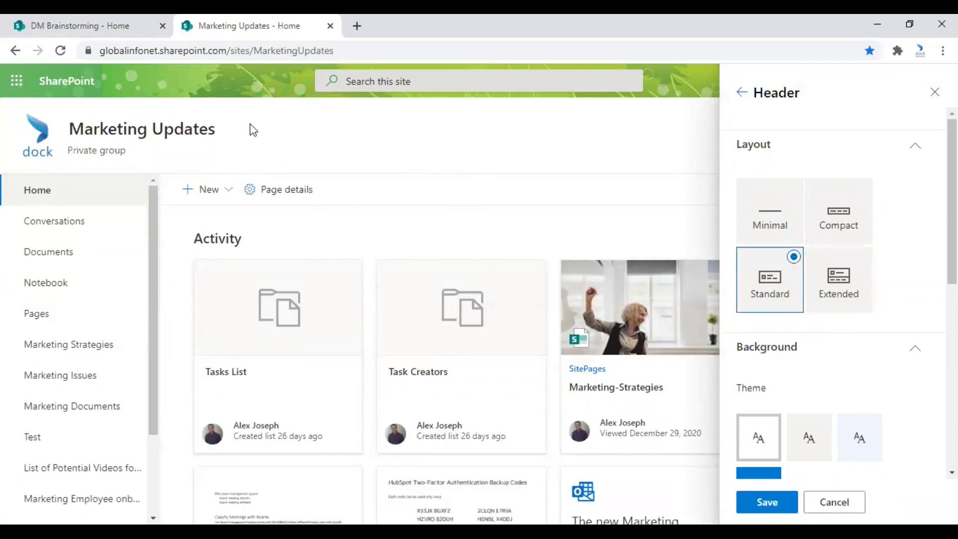
{"action": "left_click", "coordinate": [862, 257]}
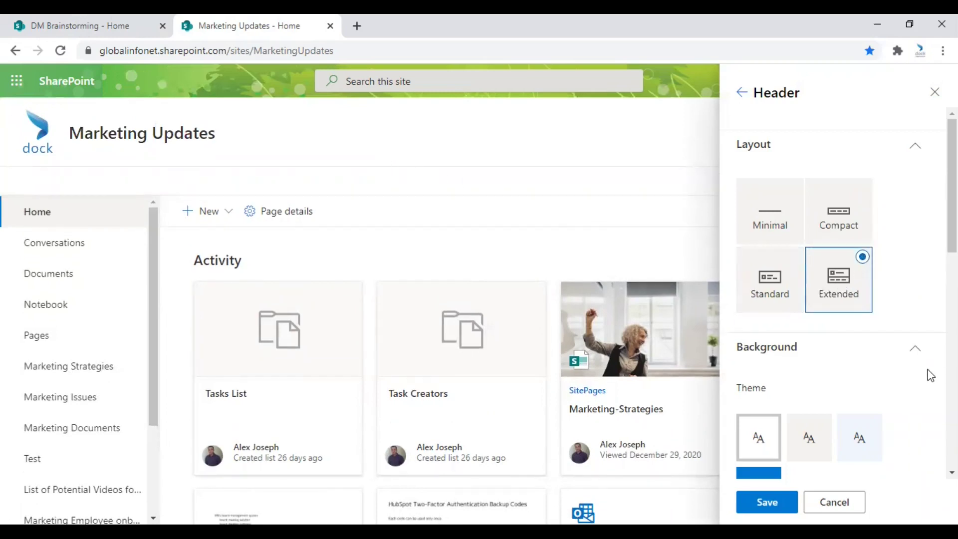
Try the grey, light blue and solid blue header background themes, and return to the white one
{"action": "scroll", "coordinate": [918, 368], "scroll_direction": "down", "scroll_amount": 1}
{"action": "scroll", "coordinate": [877, 280], "scroll_direction": "up", "scroll_amount": 1}
{"action": "scroll", "coordinate": [827, 327], "scroll_direction": "down", "scroll_amount": 1}
{"action": "scroll", "coordinate": [827, 327], "scroll_direction": "down", "scroll_amount": 1}
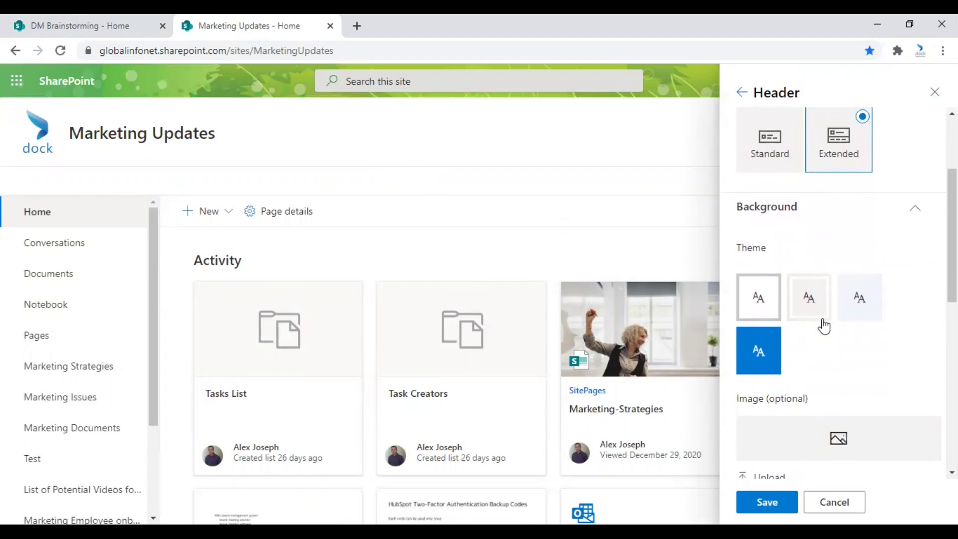
{"action": "left_click", "coordinate": [807, 213]}
{"action": "left_click", "coordinate": [805, 299]}
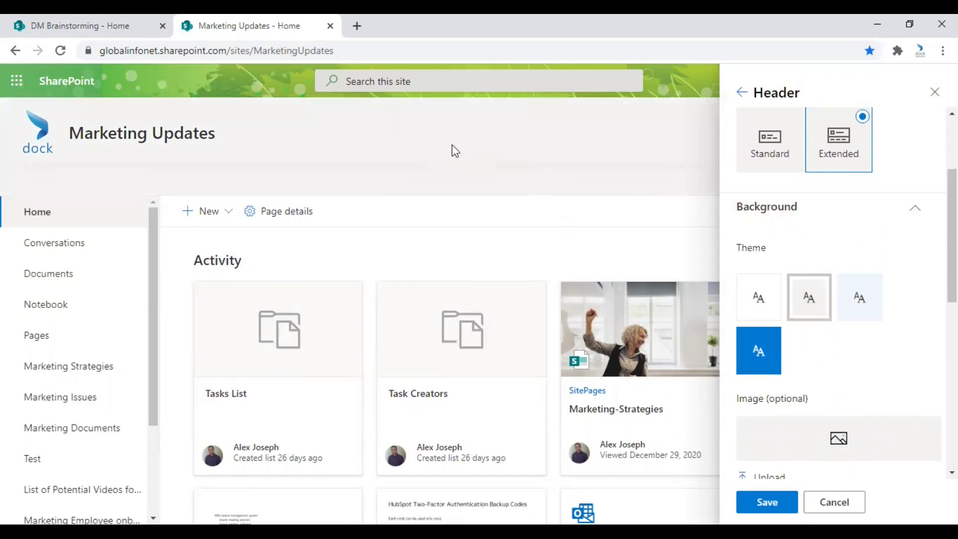
{"action": "left_click", "coordinate": [860, 300]}
{"action": "left_click", "coordinate": [754, 356]}
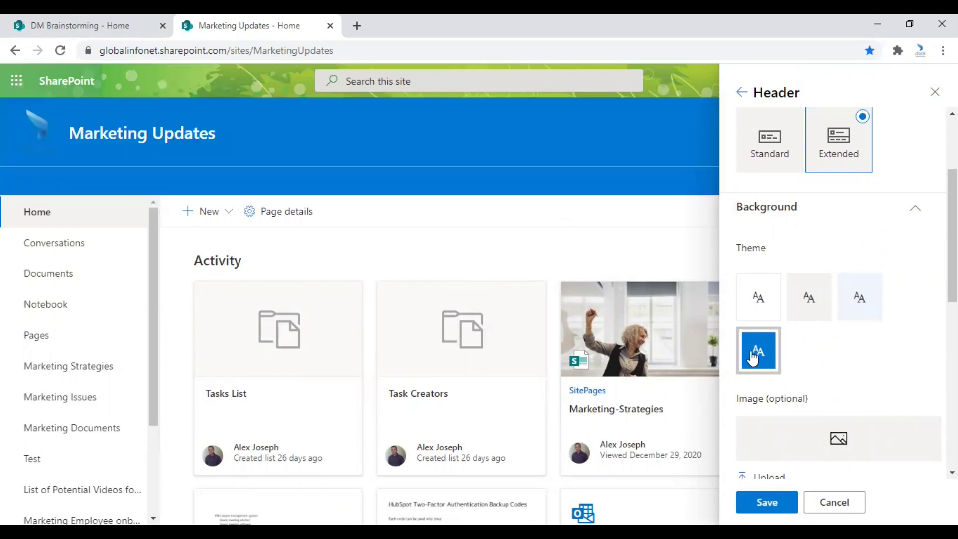
{"action": "left_click", "coordinate": [756, 299]}
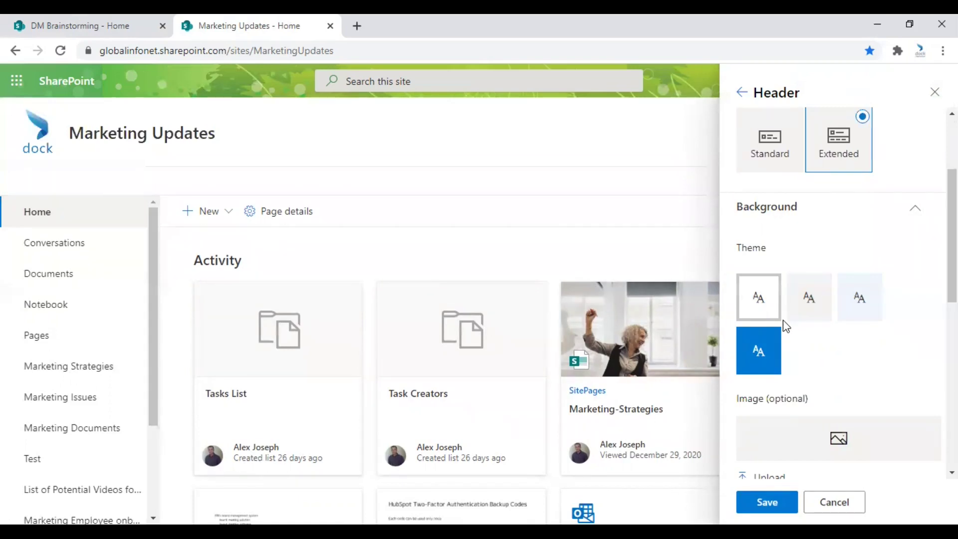
{"action": "scroll", "coordinate": [783, 322], "scroll_direction": "up", "scroll_amount": 2}
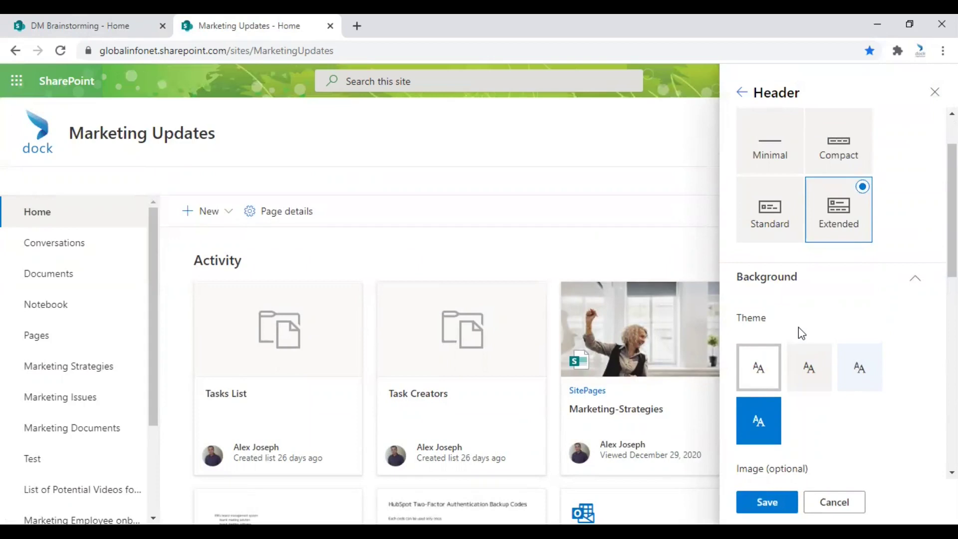
Upload the "image extended header" picture from Downloads as the header background and move its focal point toward the picture's right end
{"action": "scroll", "coordinate": [798, 328], "scroll_direction": "down", "scroll_amount": 4}
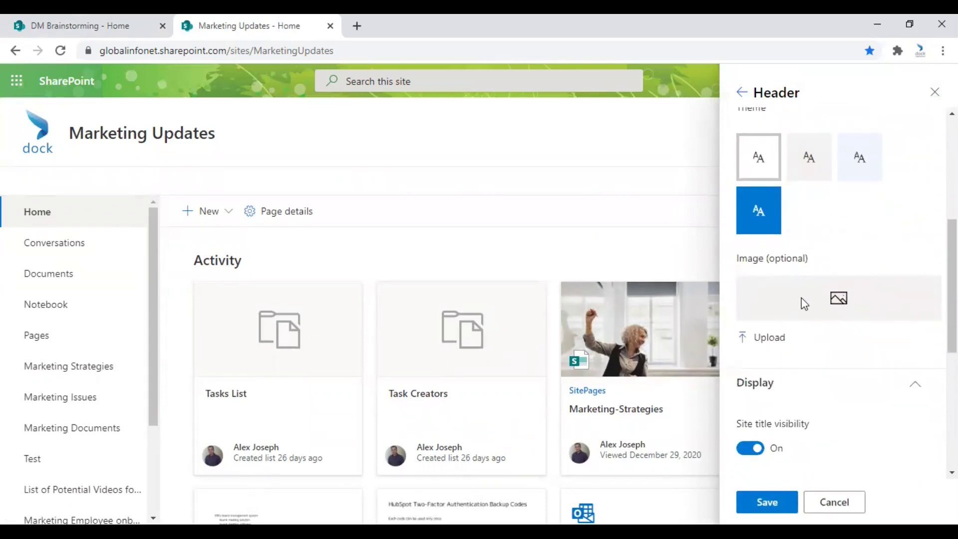
{"action": "left_click", "coordinate": [764, 340]}
{"action": "left_click", "coordinate": [767, 340]}
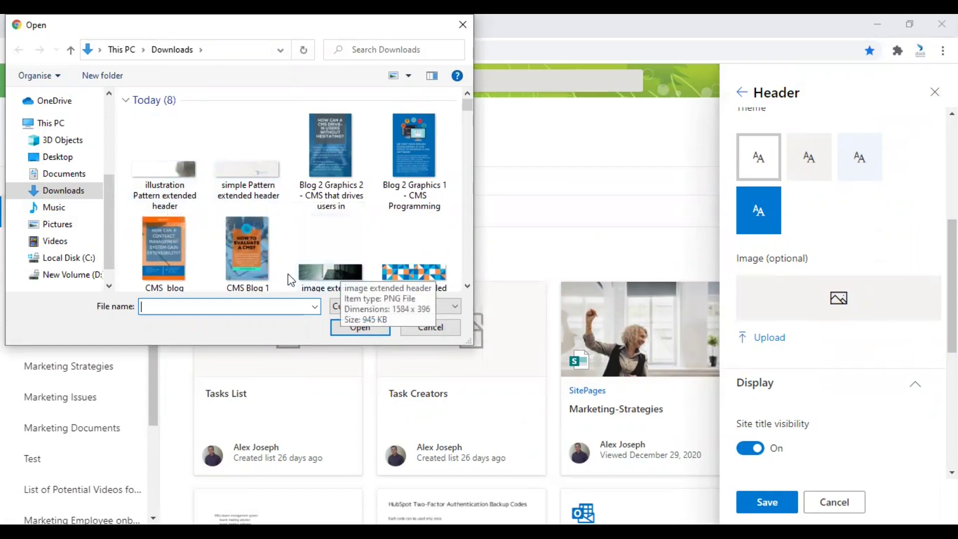
{"action": "scroll", "coordinate": [358, 260], "scroll_direction": "down", "scroll_amount": 4}
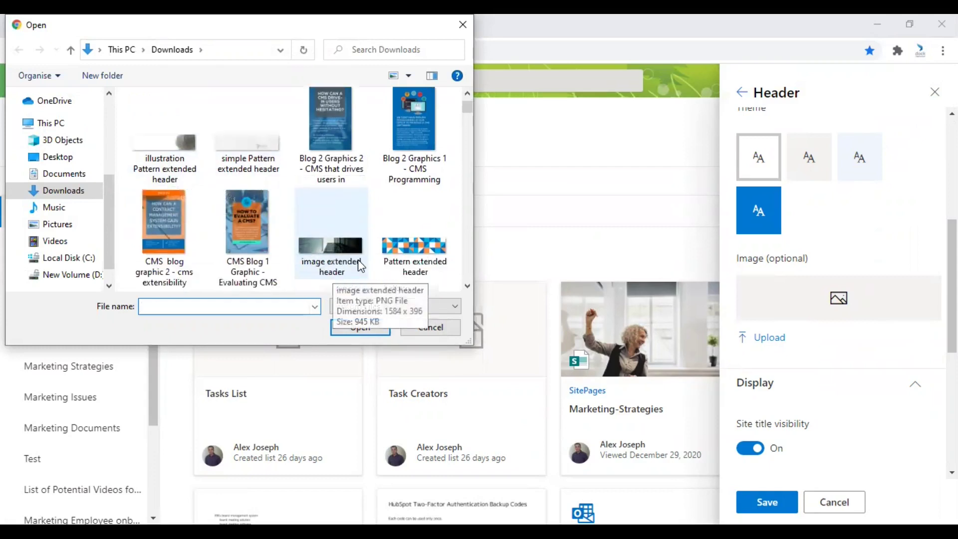
{"action": "scroll", "coordinate": [382, 228], "scroll_direction": "up", "scroll_amount": 1}
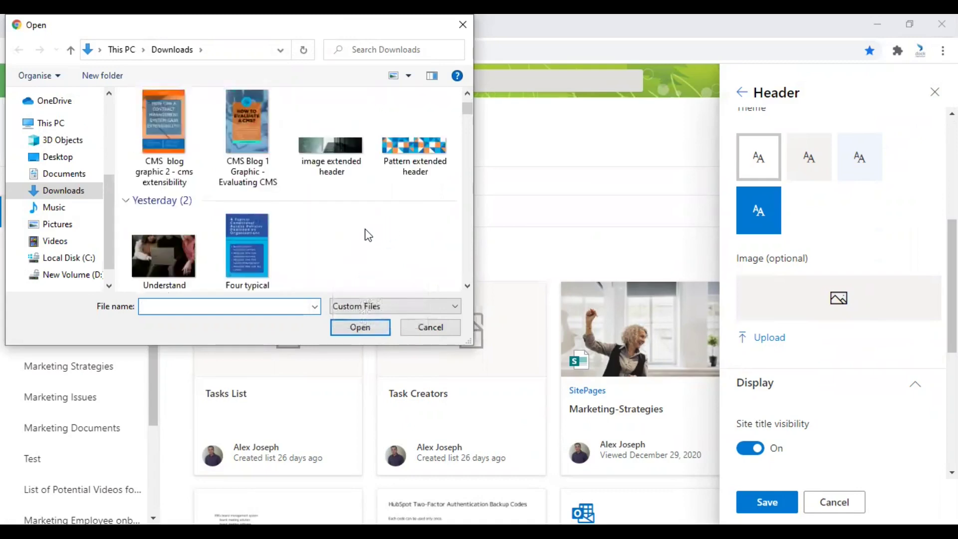
{"action": "double_click", "coordinate": [336, 152]}
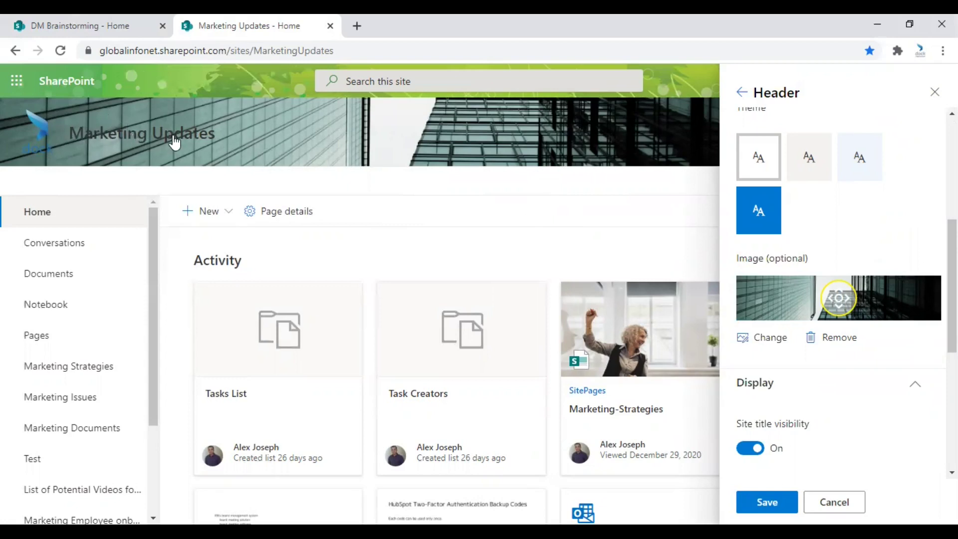
{"action": "left_click_drag", "start_coordinate": [841, 301], "coordinate": [900, 297]}
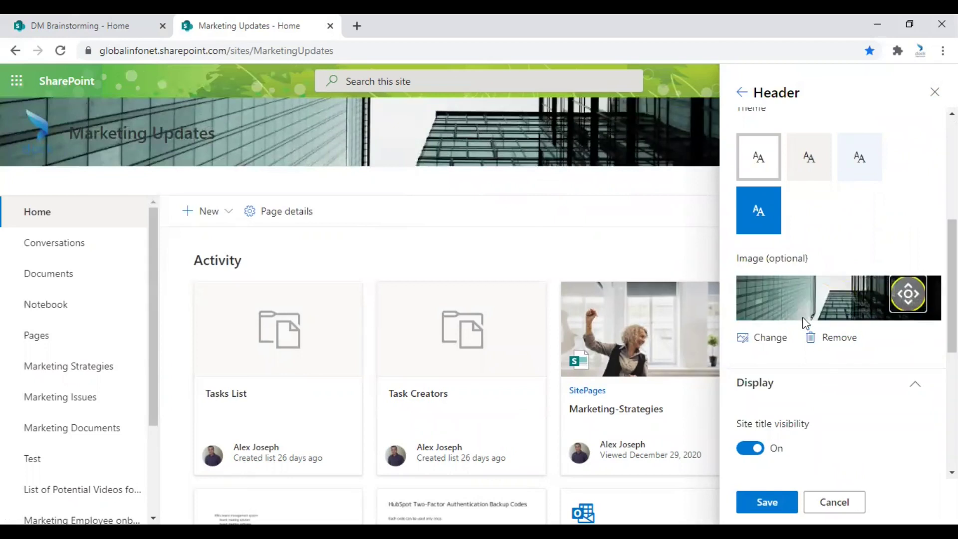
Try hiding the site title in the header, and switch site title visibility back on
{"action": "scroll", "coordinate": [821, 368], "scroll_direction": "down", "scroll_amount": 2}
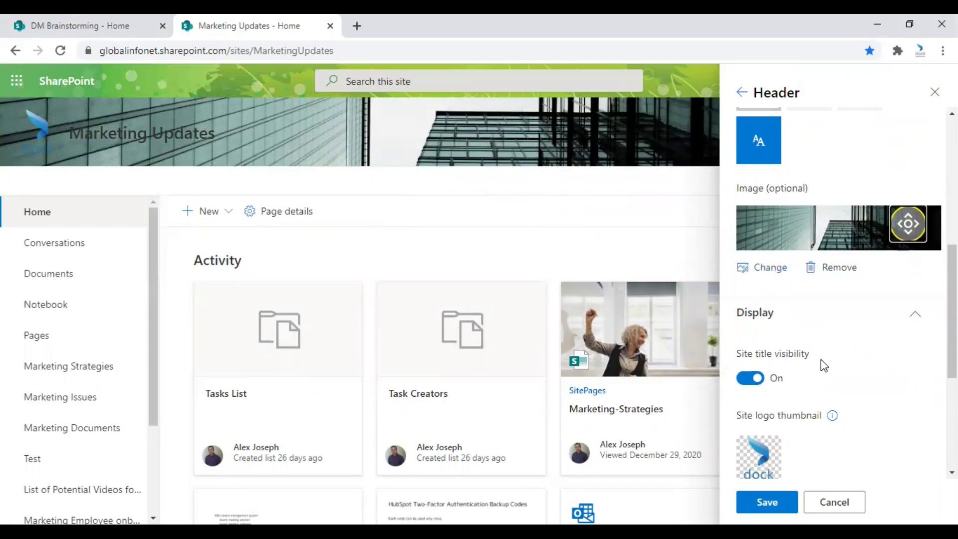
{"action": "scroll", "coordinate": [821, 365], "scroll_direction": "down", "scroll_amount": 2}
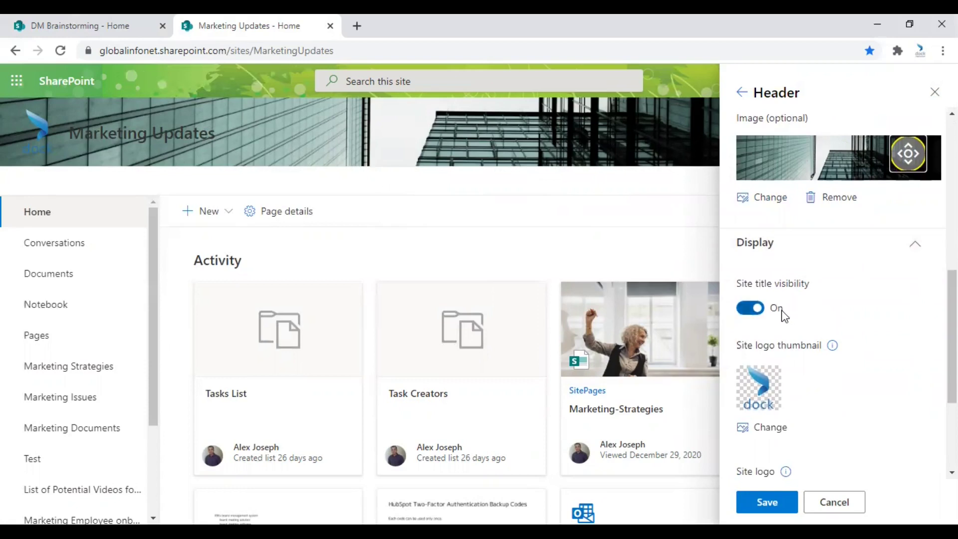
{"action": "left_click", "coordinate": [756, 310]}
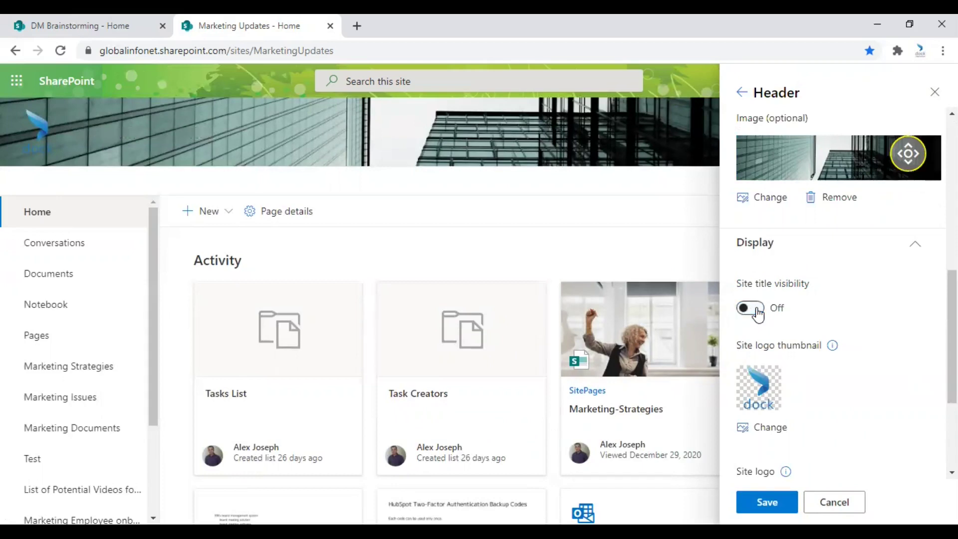
{"action": "left_click", "coordinate": [758, 314]}
{"action": "left_click", "coordinate": [757, 313]}
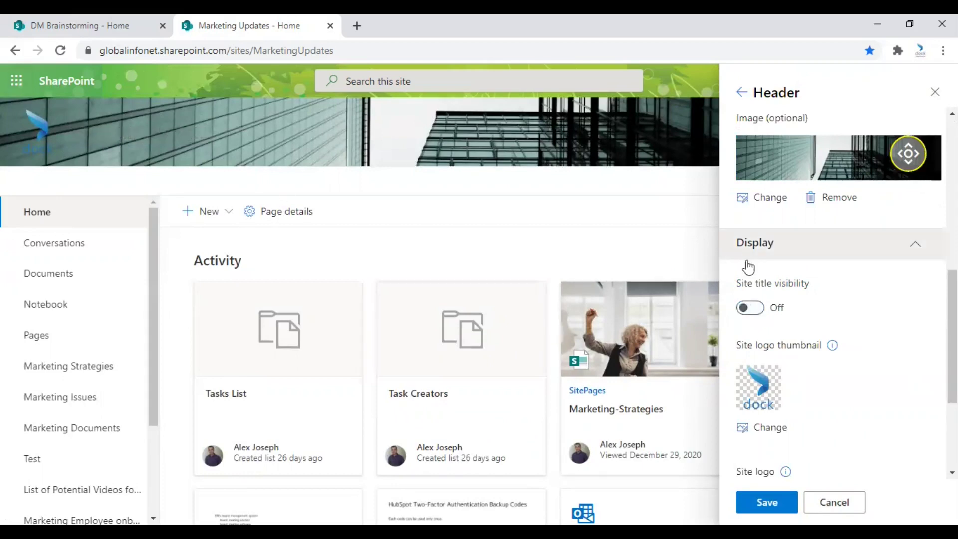
{"action": "left_click", "coordinate": [759, 312]}
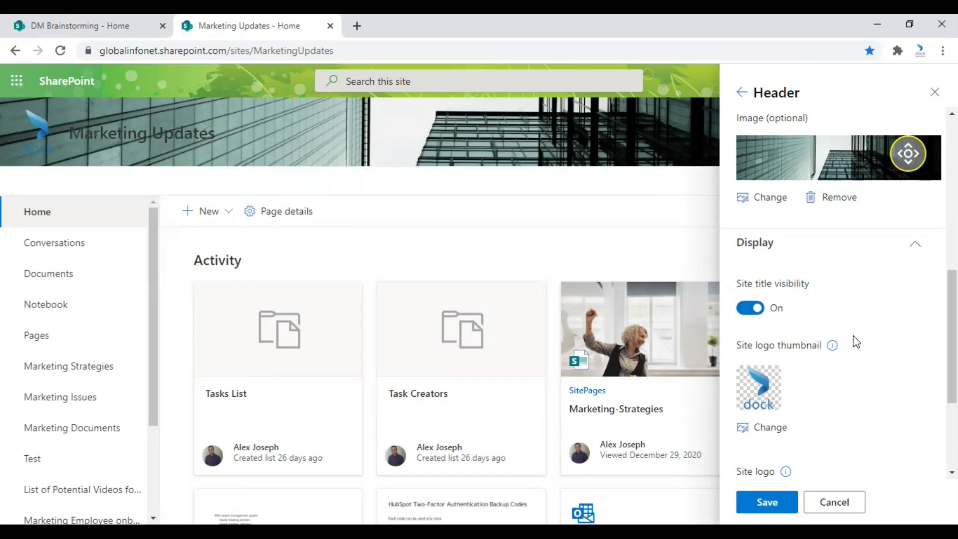
{"action": "scroll", "coordinate": [861, 337], "scroll_direction": "down", "scroll_amount": 1}
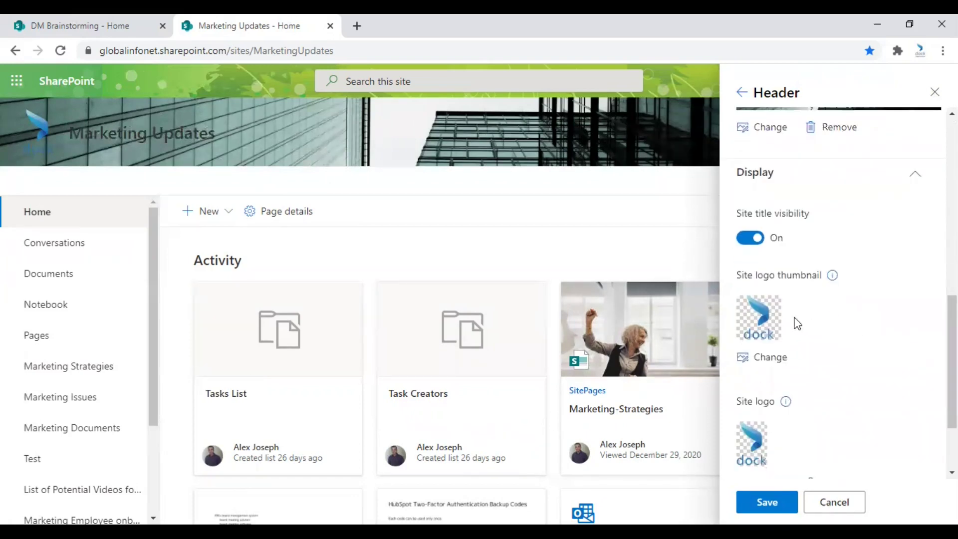
Try the centre and right logo alignments in the Marketing Updates header, and return the logo to left alignment
{"action": "scroll", "coordinate": [782, 308], "scroll_direction": "down", "scroll_amount": 1}
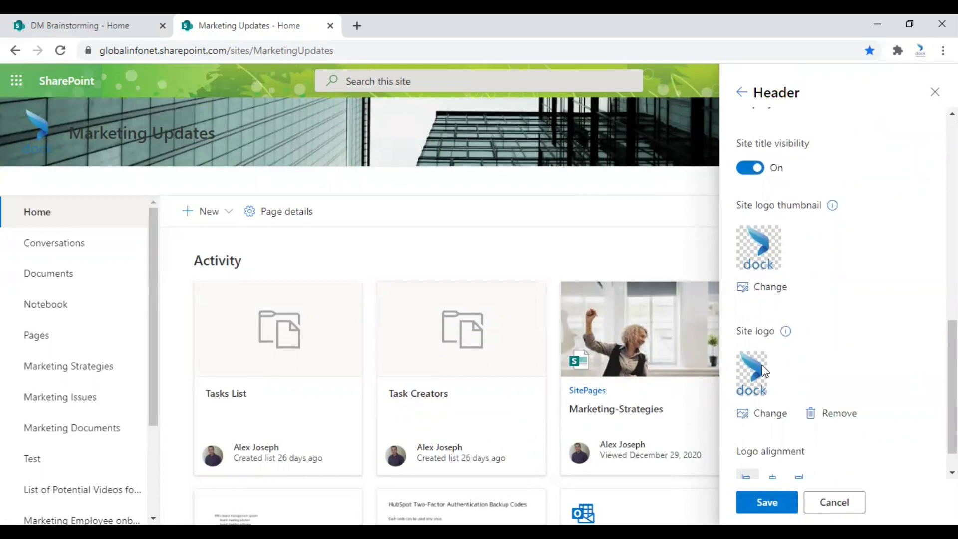
{"action": "scroll", "coordinate": [762, 370], "scroll_direction": "down", "scroll_amount": 1}
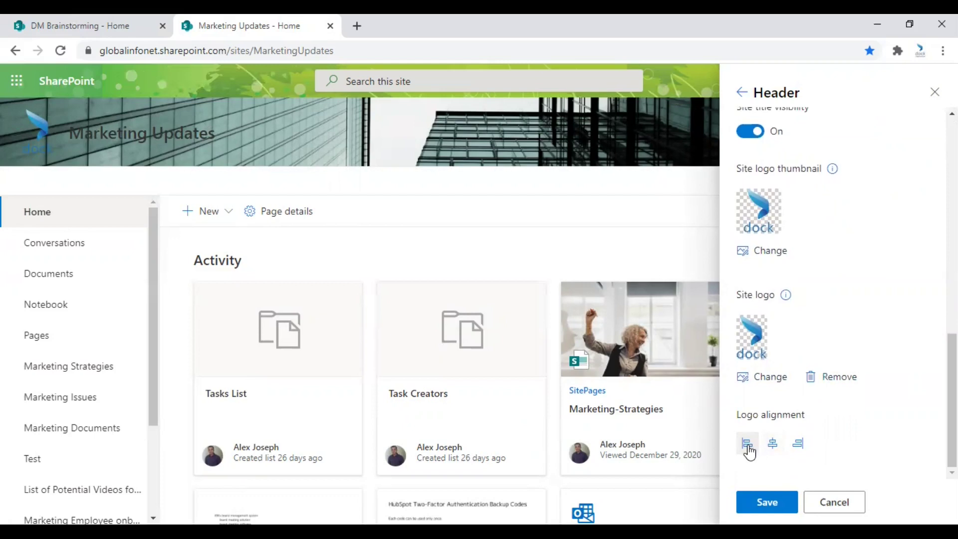
{"action": "left_click", "coordinate": [772, 445]}
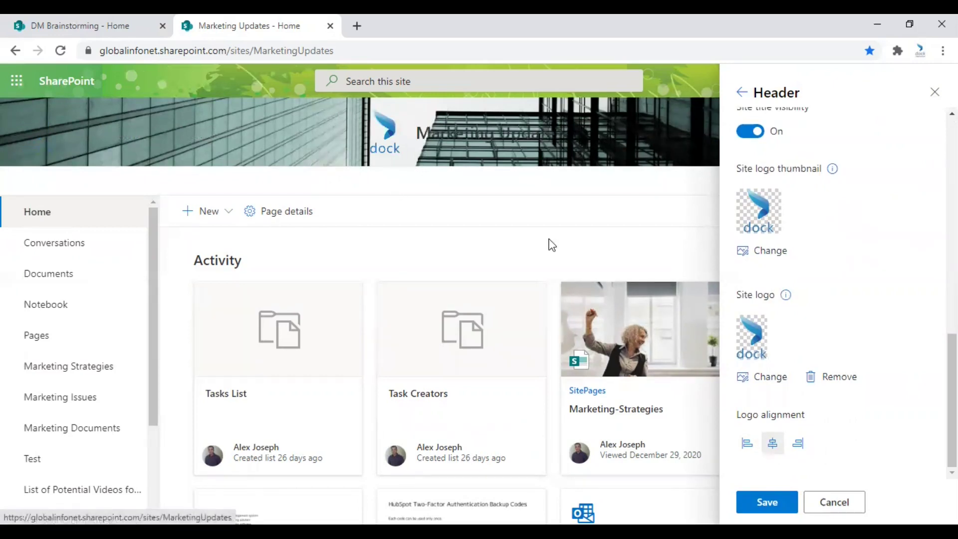
{"action": "left_click", "coordinate": [799, 445]}
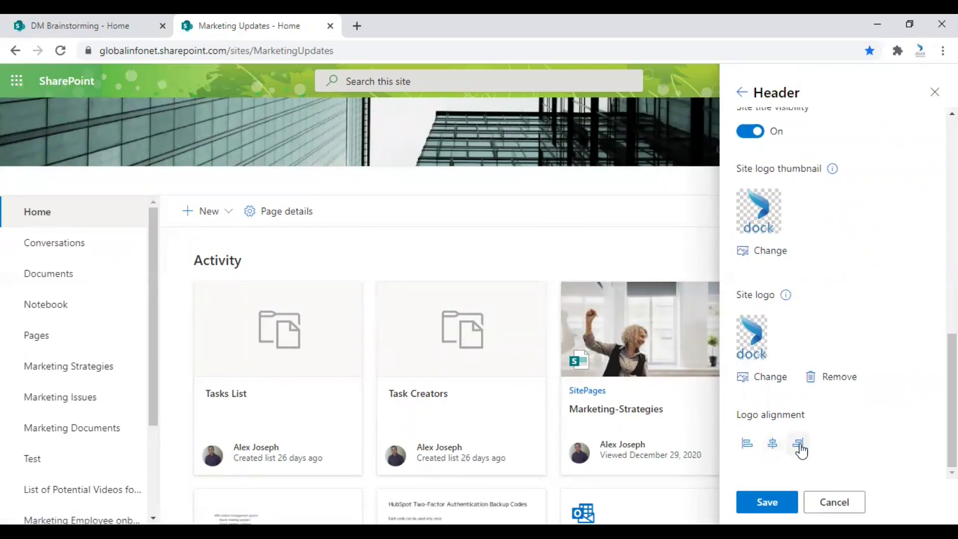
{"action": "left_click", "coordinate": [773, 445]}
{"action": "scroll", "coordinate": [779, 324], "scroll_direction": "up", "scroll_amount": 10}
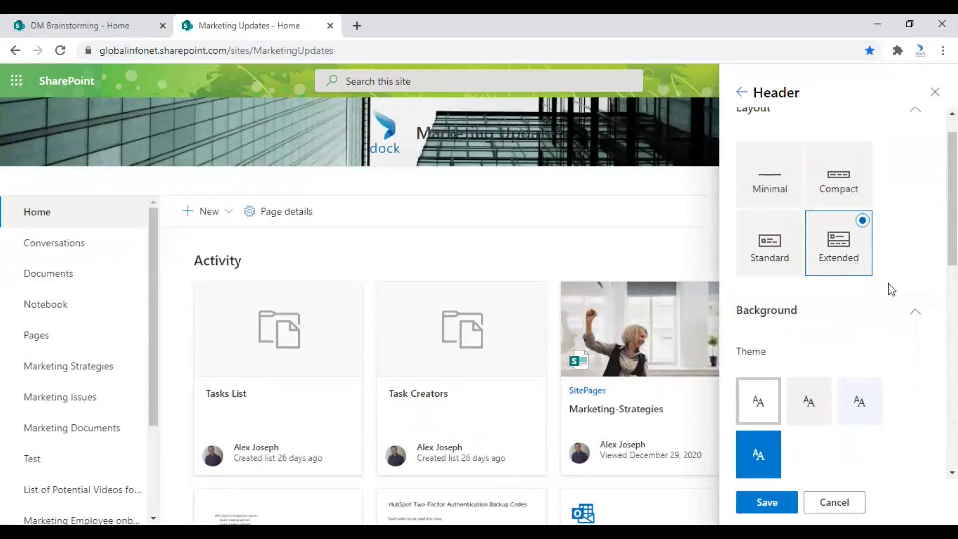
{"action": "scroll", "coordinate": [888, 284], "scroll_direction": "down", "scroll_amount": 6}
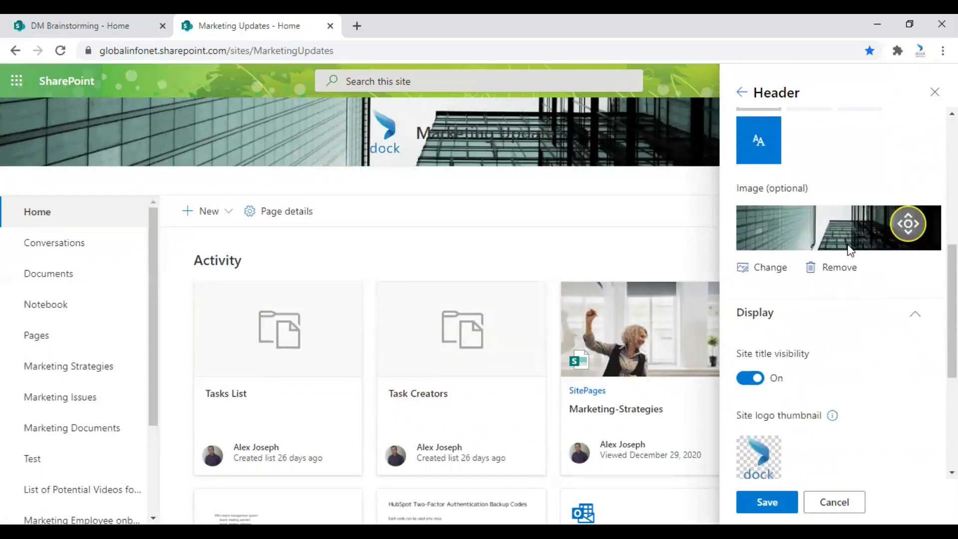
{"action": "scroll", "coordinate": [834, 350], "scroll_direction": "down", "scroll_amount": 5}
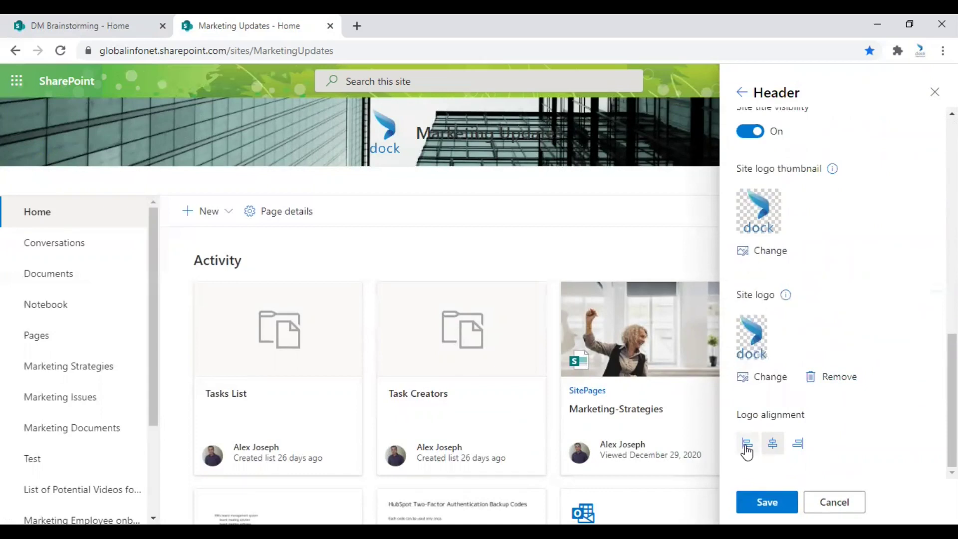
{"action": "left_click", "coordinate": [747, 443]}
Save the Marketing Updates header changes, close the site settings and reload the home page
{"action": "left_click", "coordinate": [760, 501]}
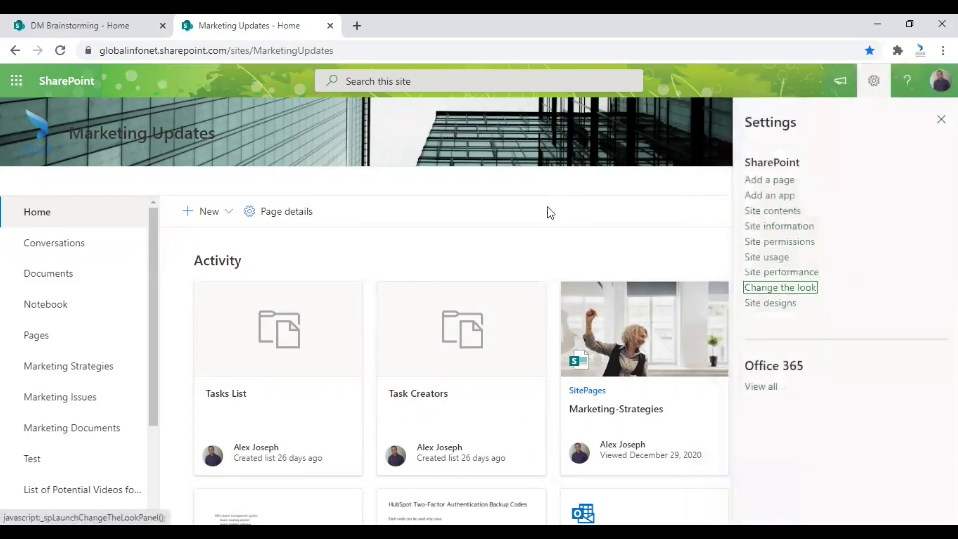
{"action": "left_click", "coordinate": [941, 119]}
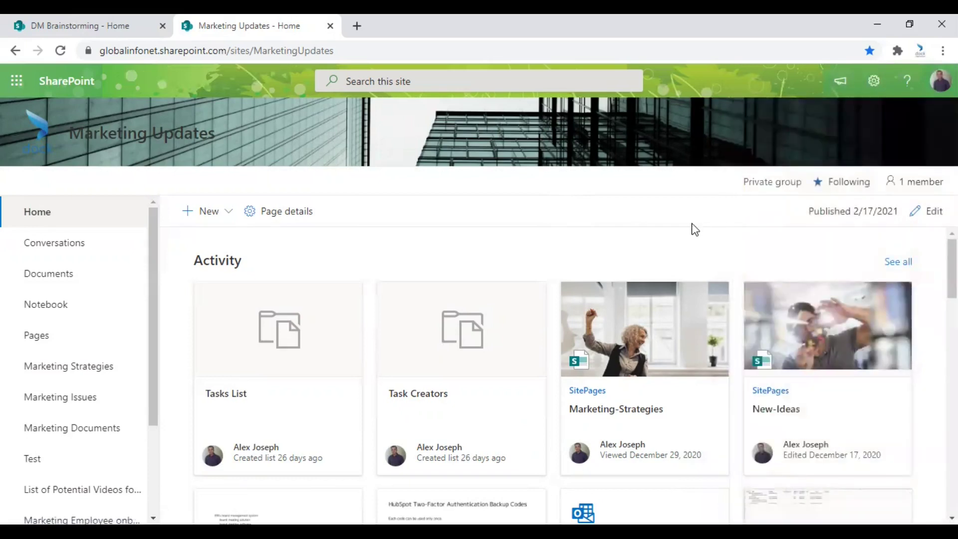
{"action": "left_click", "coordinate": [61, 50]}
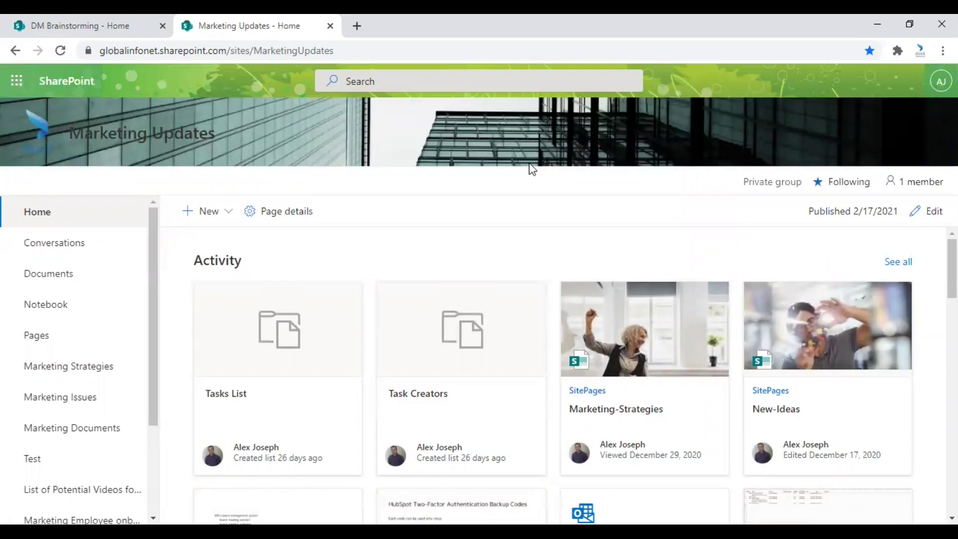
Switch to the DM Brainstorming site and open its theme options to browse the available SharePoint themes
{"action": "left_click", "coordinate": [109, 19]}
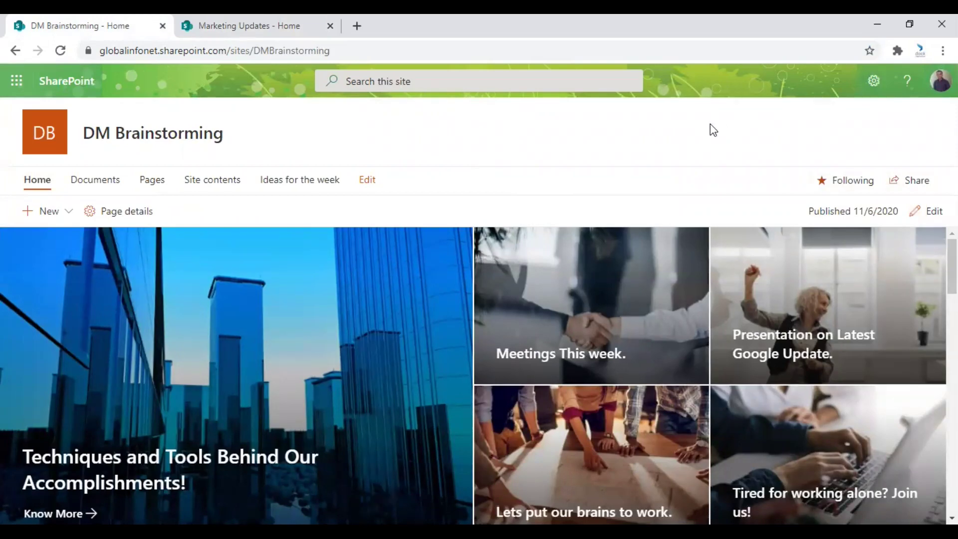
{"action": "left_click", "coordinate": [874, 81]}
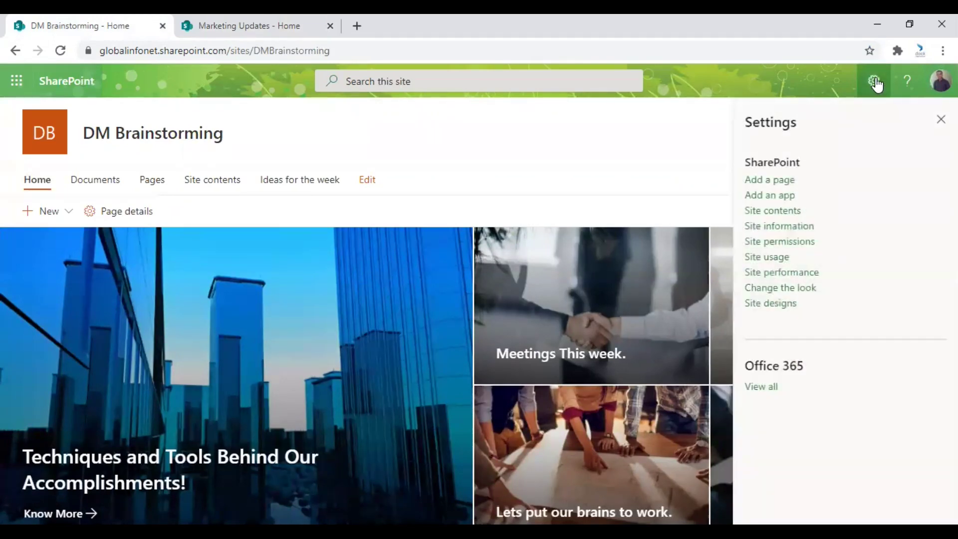
{"action": "left_click", "coordinate": [777, 291]}
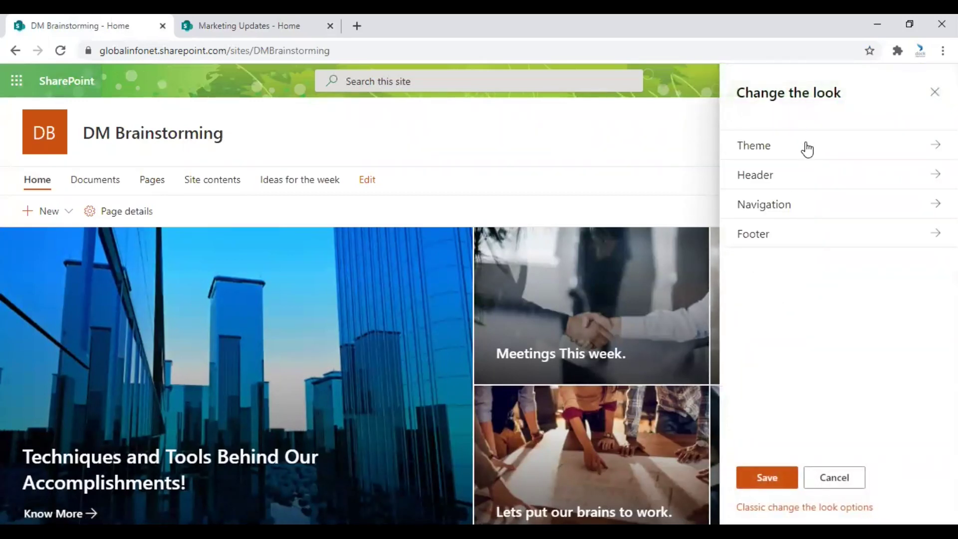
{"action": "left_click", "coordinate": [805, 146]}
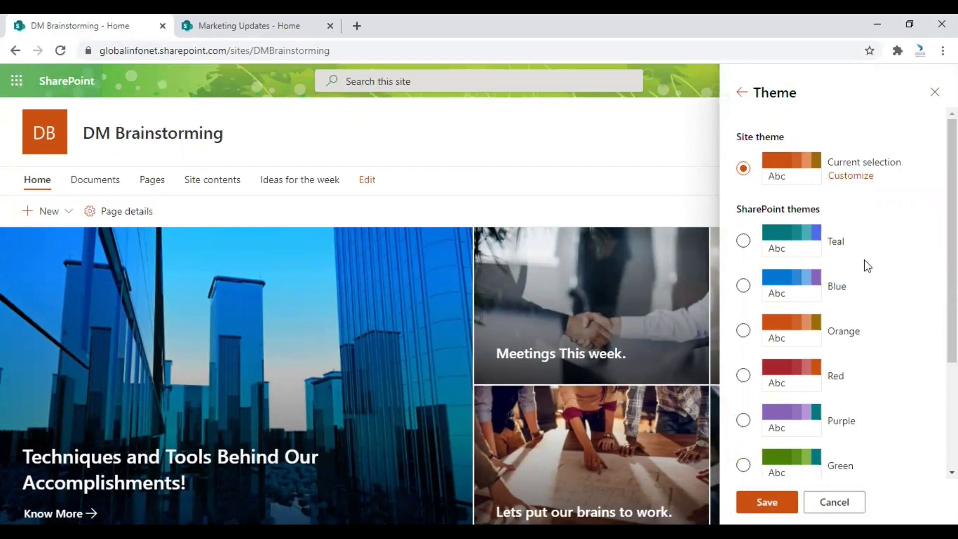
{"action": "scroll", "coordinate": [865, 260], "scroll_direction": "down", "scroll_amount": 2}
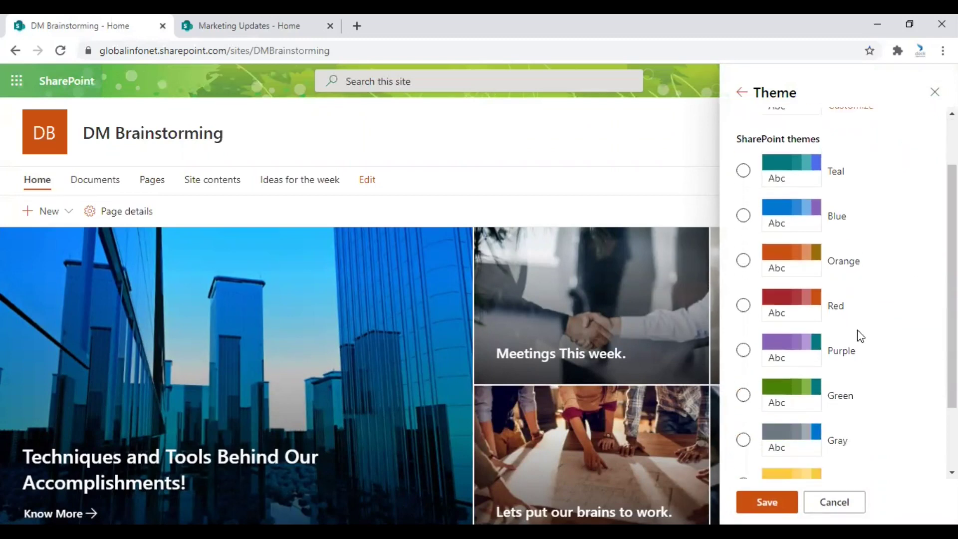
{"action": "scroll", "coordinate": [865, 344], "scroll_direction": "down", "scroll_amount": 2}
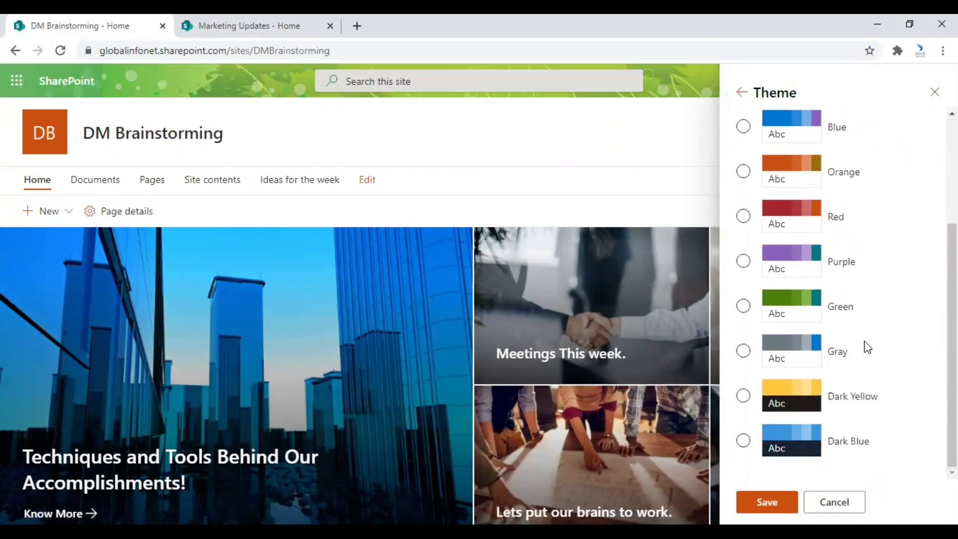
View the main and accent colour choices of the Purple theme, then apply Purple to the site and save it
{"action": "left_click", "coordinate": [744, 260]}
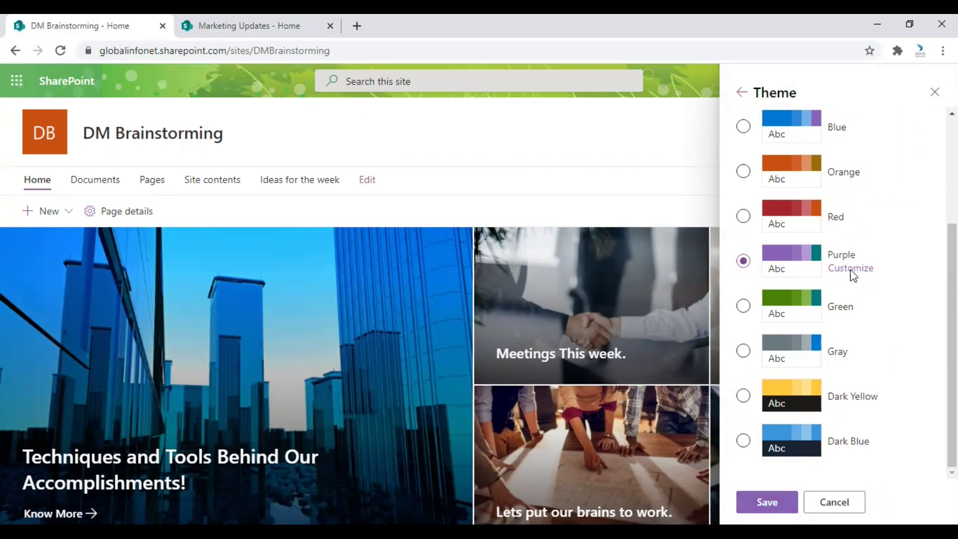
{"action": "left_click", "coordinate": [850, 270]}
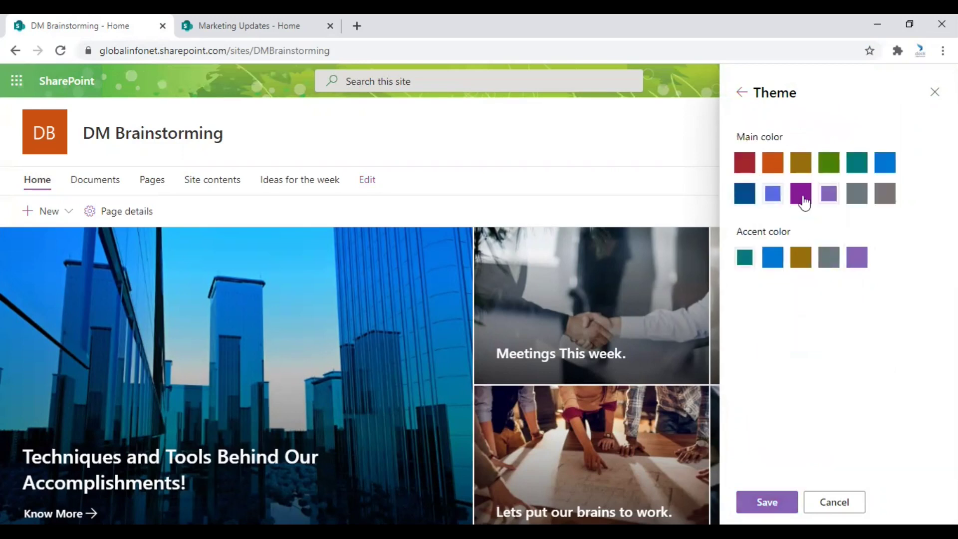
{"action": "left_click", "coordinate": [744, 92]}
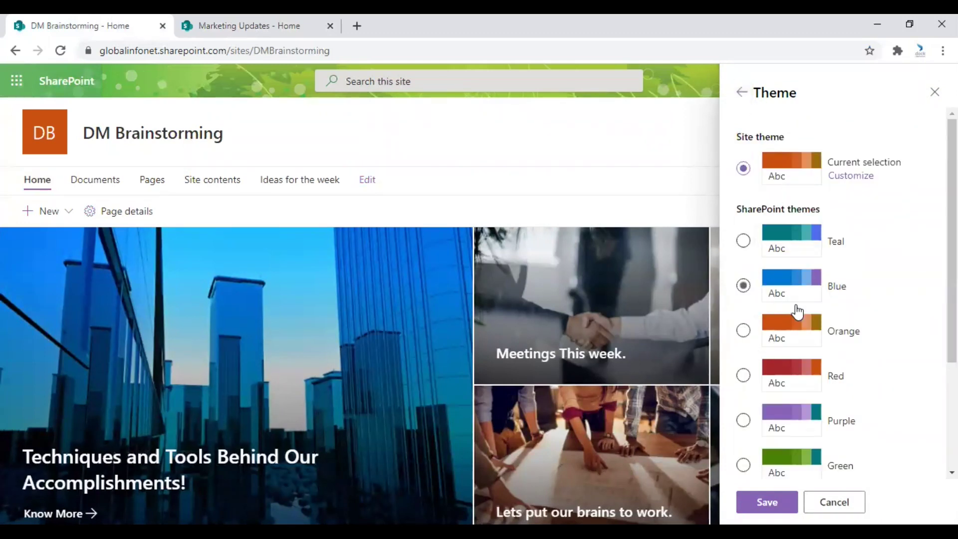
{"action": "left_click", "coordinate": [744, 419]}
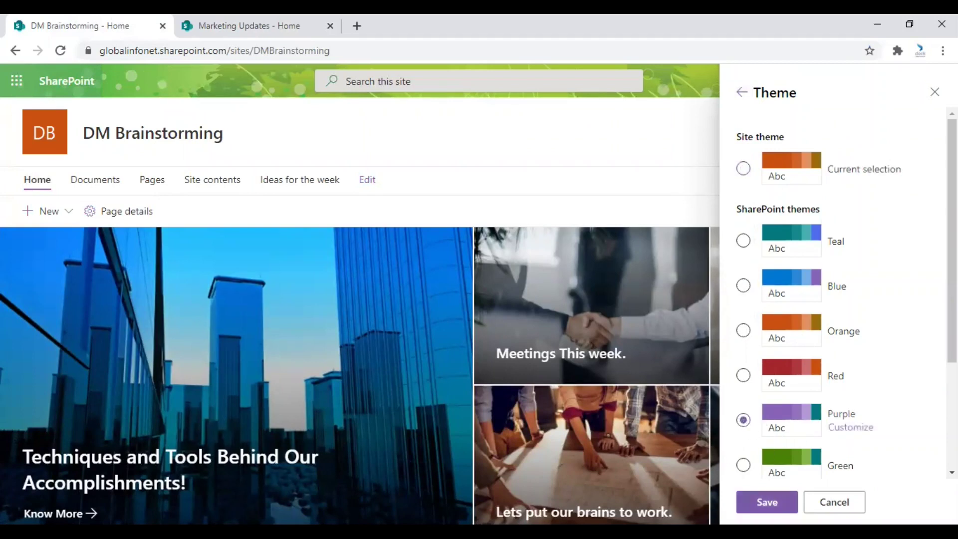
{"action": "left_click", "coordinate": [767, 502]}
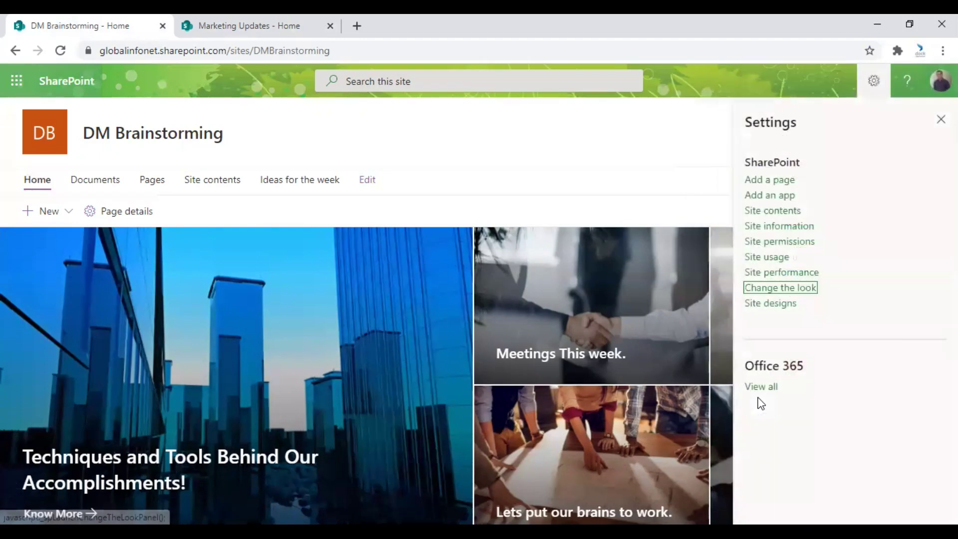
Open the DM Brainstorming header settings, try the white, grey and pale background themes, and select the solid purple one
{"action": "left_click", "coordinate": [797, 294]}
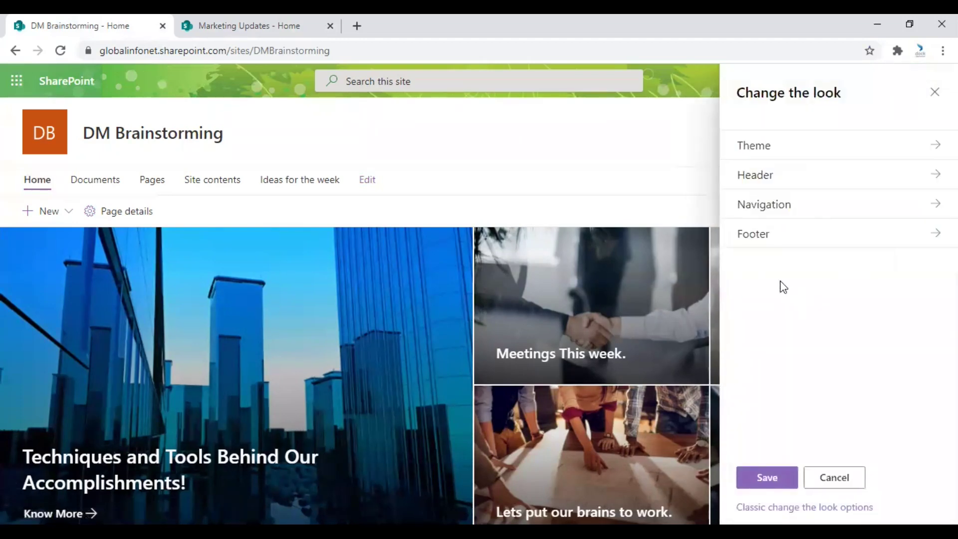
{"action": "left_click", "coordinate": [781, 177]}
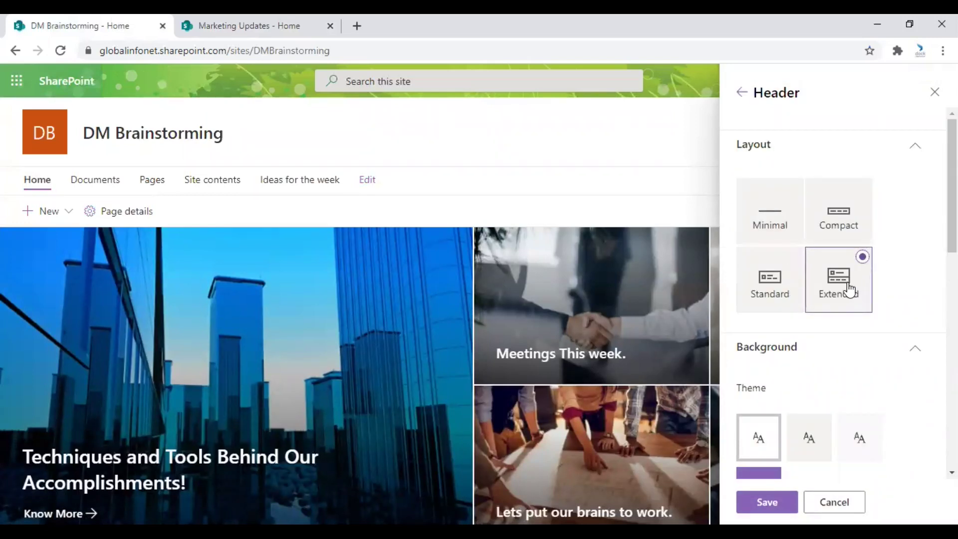
{"action": "scroll", "coordinate": [845, 317], "scroll_direction": "down", "scroll_amount": 1}
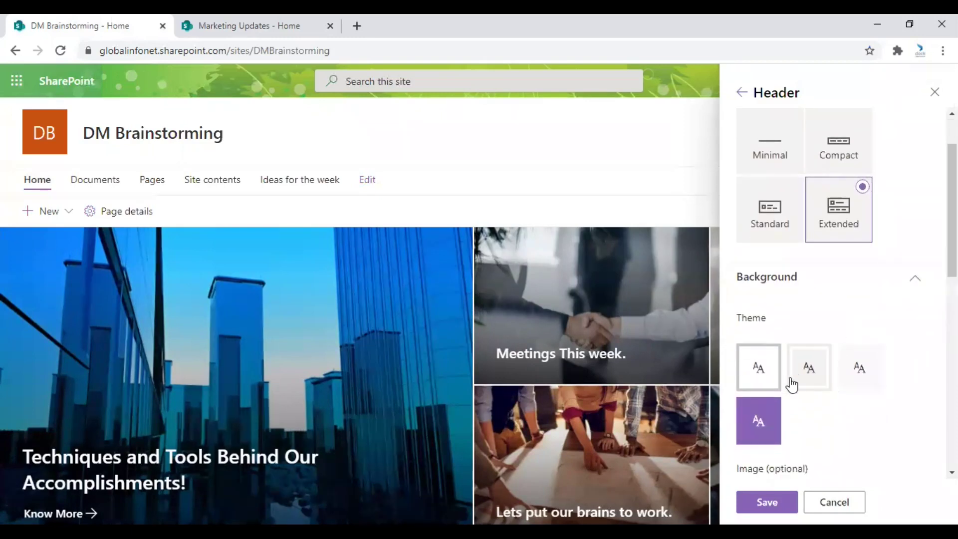
{"action": "left_click", "coordinate": [764, 428]}
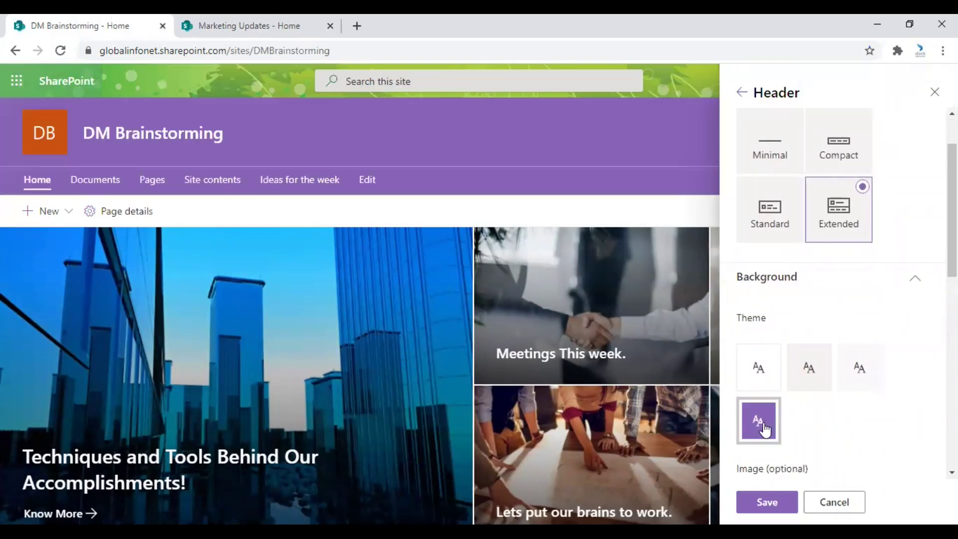
{"action": "left_click", "coordinate": [761, 367]}
{"action": "left_click", "coordinate": [825, 366]}
{"action": "left_click", "coordinate": [858, 368]}
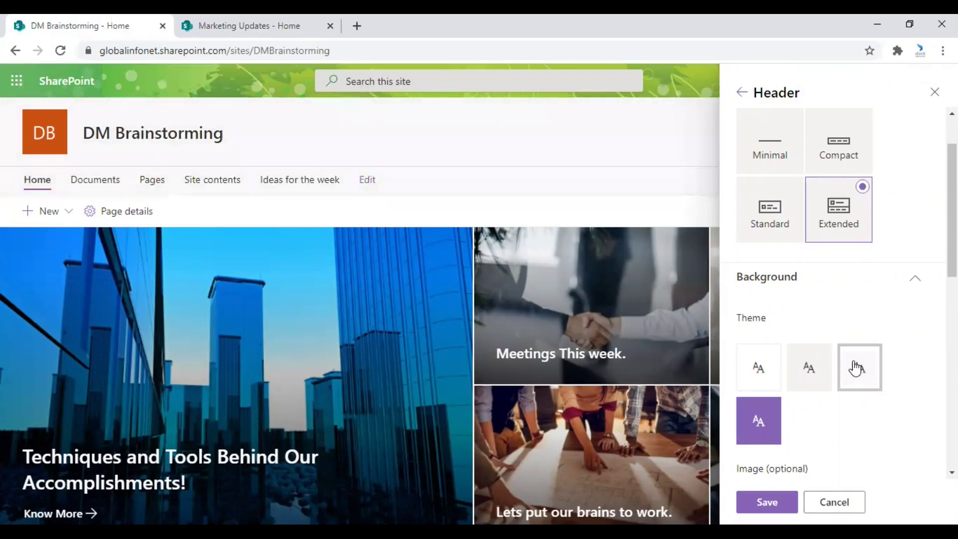
{"action": "left_click", "coordinate": [760, 427]}
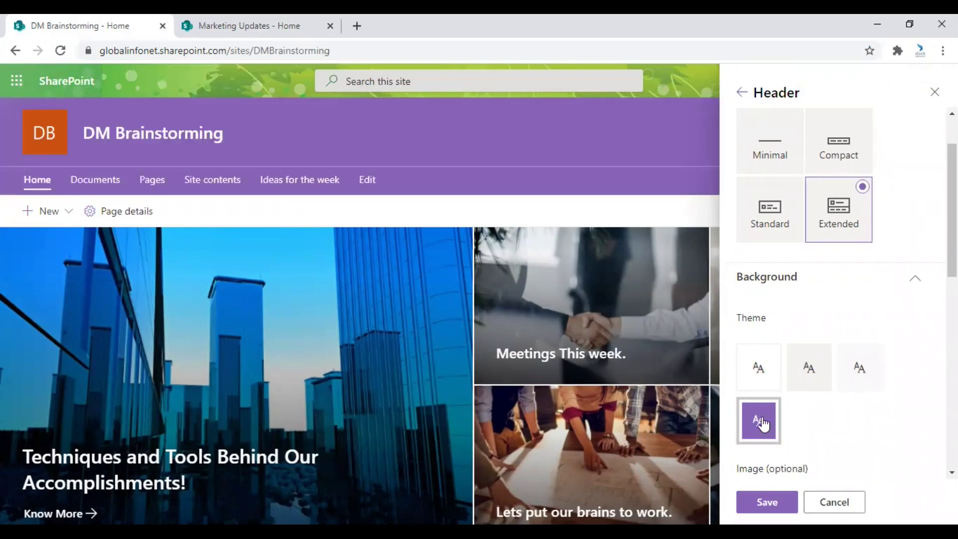
Upload the "illustration Pattern extended header" picture from Downloads as the header background image
{"action": "scroll", "coordinate": [832, 411], "scroll_direction": "down", "scroll_amount": 3}
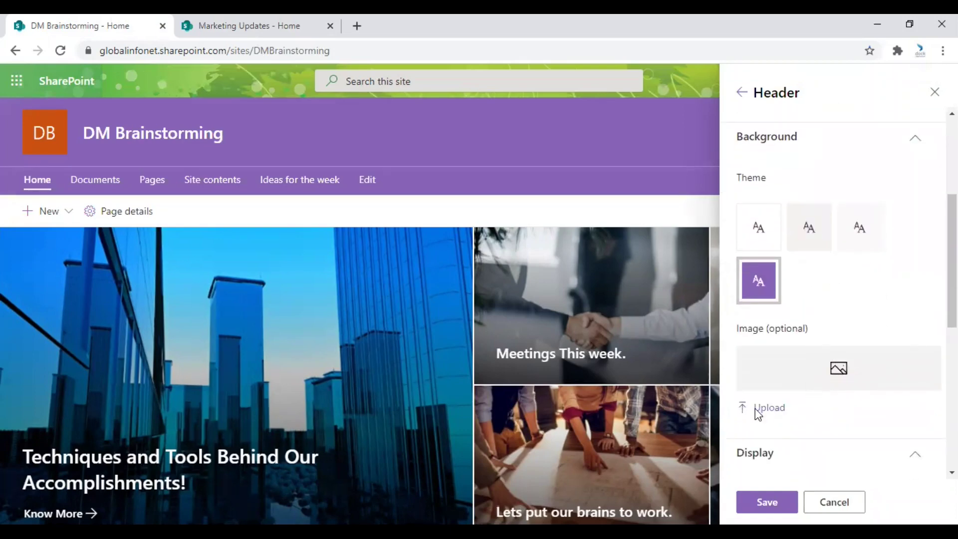
{"action": "left_click", "coordinate": [761, 408]}
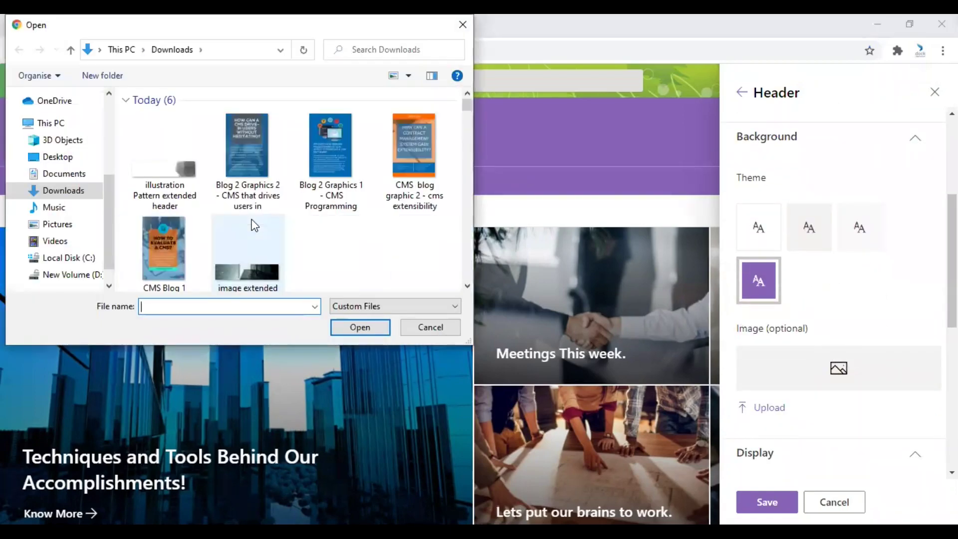
{"action": "left_click", "coordinate": [175, 173]}
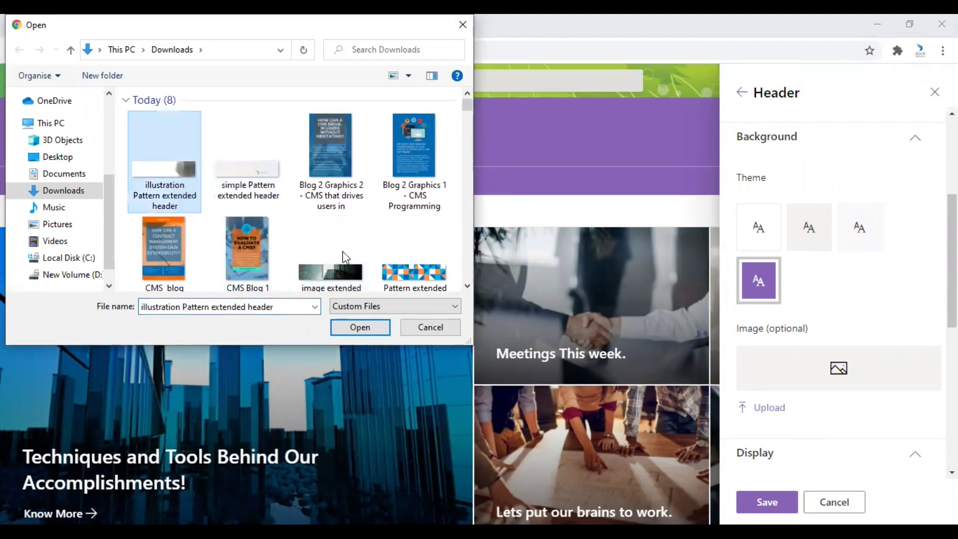
{"action": "left_click", "coordinate": [361, 327]}
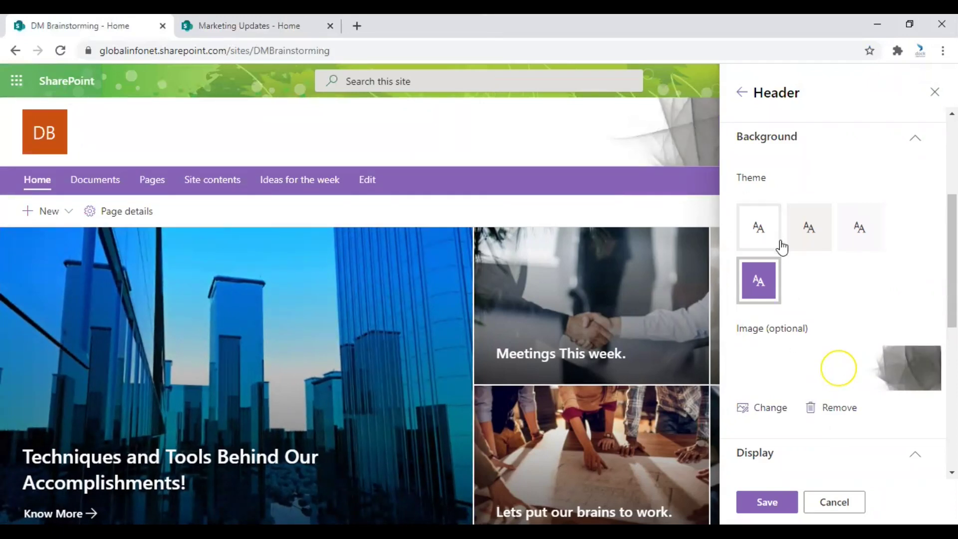
Change the header background theme to grey and move the background image's focal point toward the picture's left side
{"action": "left_click", "coordinate": [798, 235]}
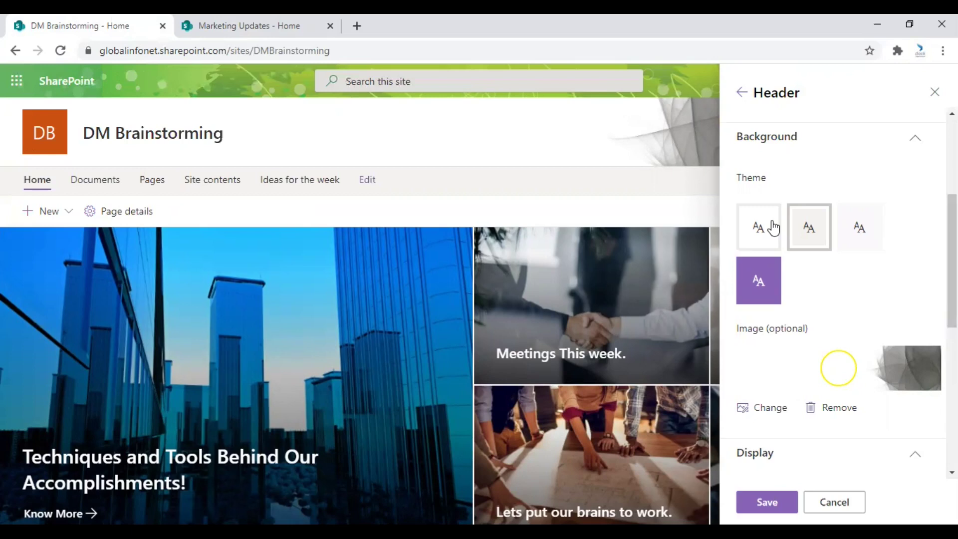
{"action": "scroll", "coordinate": [843, 379], "scroll_direction": "down", "scroll_amount": 2}
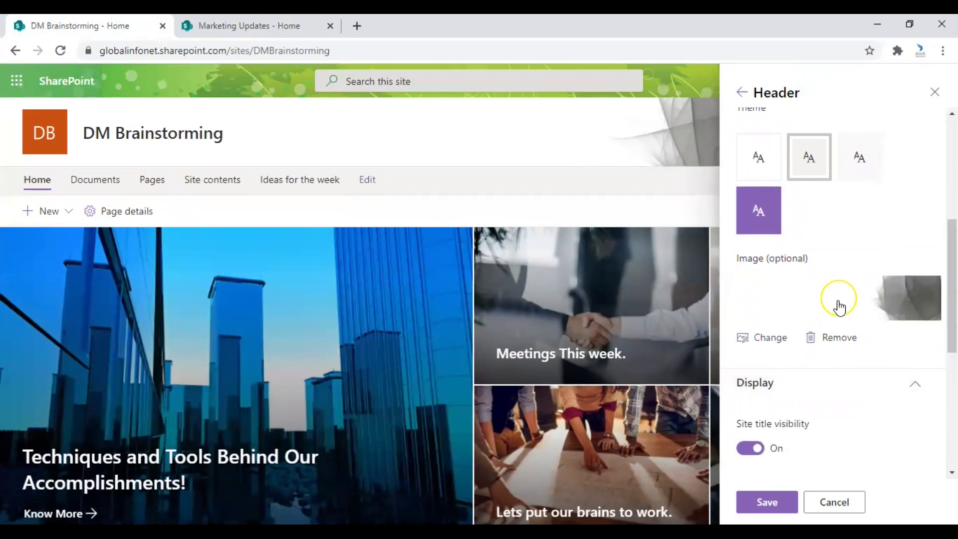
{"action": "left_click_drag", "start_coordinate": [838, 301], "coordinate": [790, 303]}
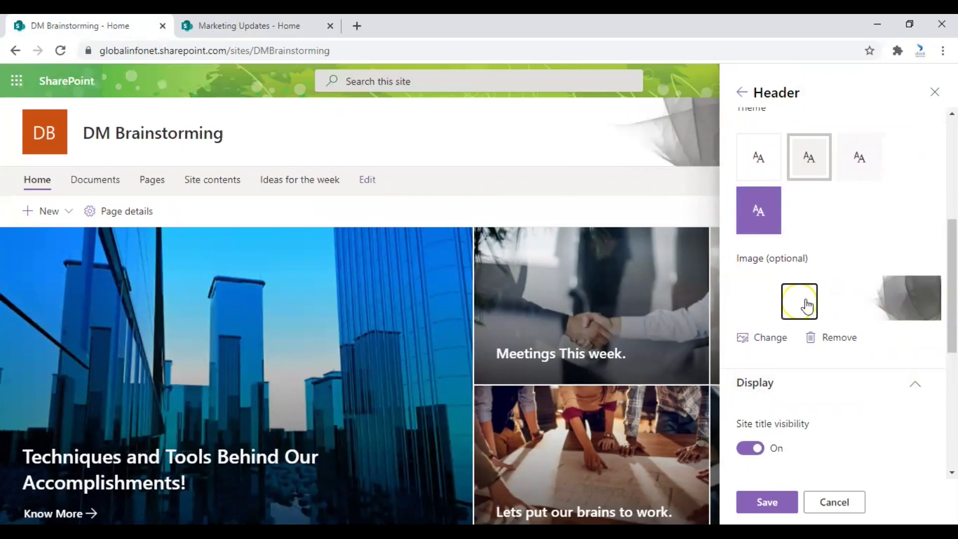
{"action": "scroll", "coordinate": [849, 317], "scroll_direction": "down", "scroll_amount": 3}
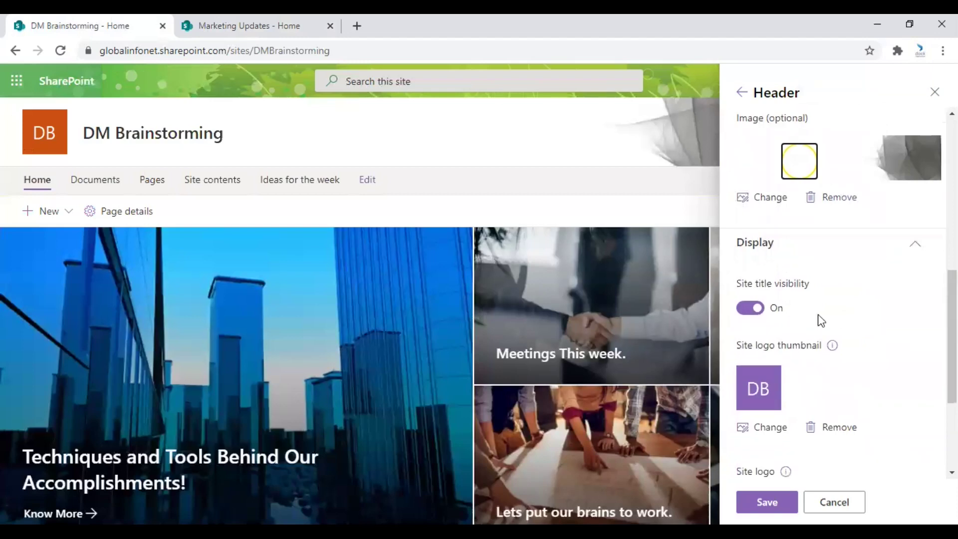
Review the header's title visibility, logo and logo alignment options, then save the header settings
{"action": "scroll", "coordinate": [774, 310], "scroll_direction": "down", "scroll_amount": 3}
{"action": "scroll", "coordinate": [773, 314], "scroll_direction": "down", "scroll_amount": 1}
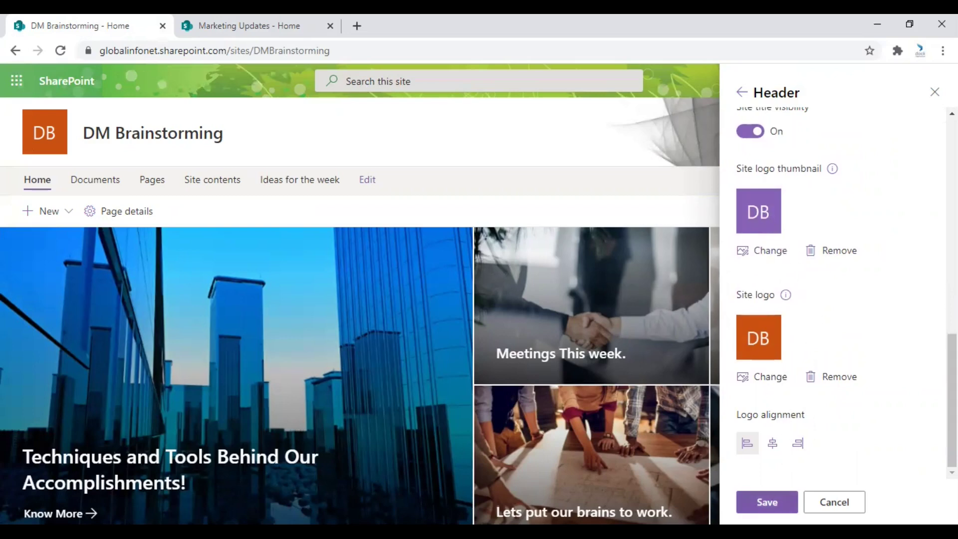
{"action": "left_click", "coordinate": [767, 502]}
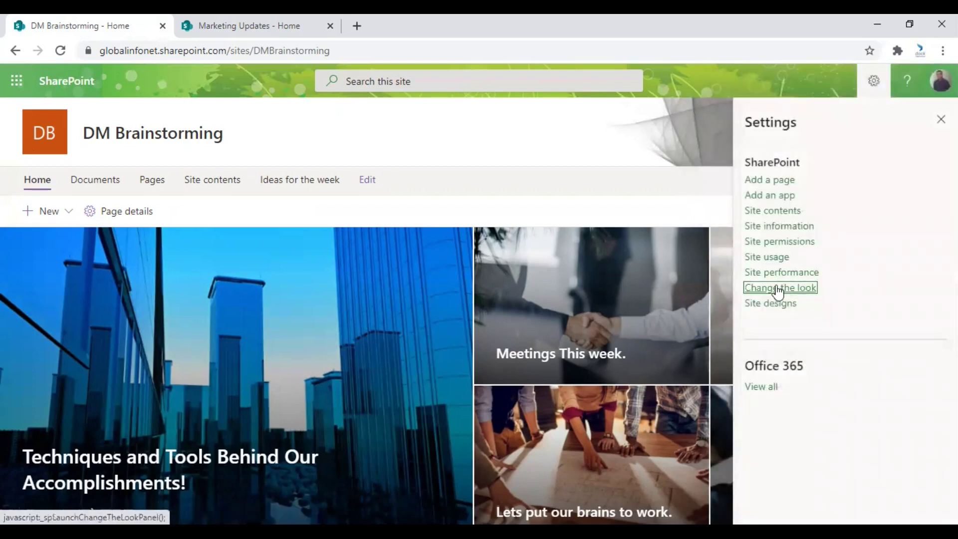
Open the site's navigation look settings, try the Cascading menu style and return to Mega menu
{"action": "left_click", "coordinate": [778, 290]}
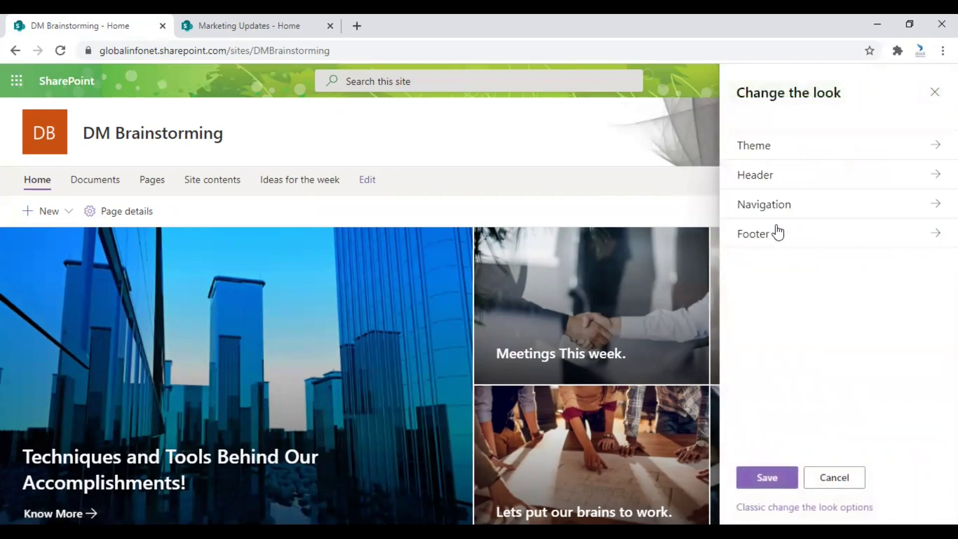
{"action": "left_click", "coordinate": [778, 206]}
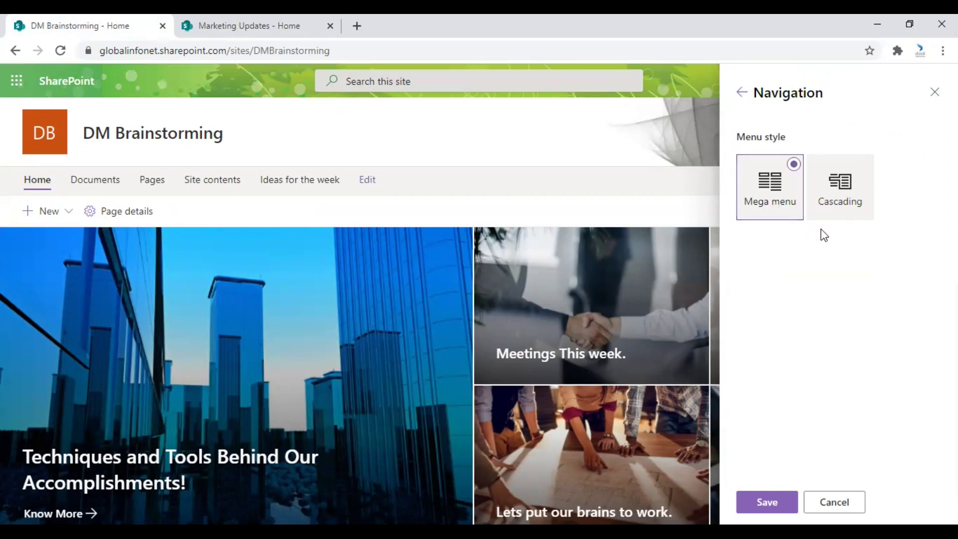
{"action": "left_click", "coordinate": [840, 187]}
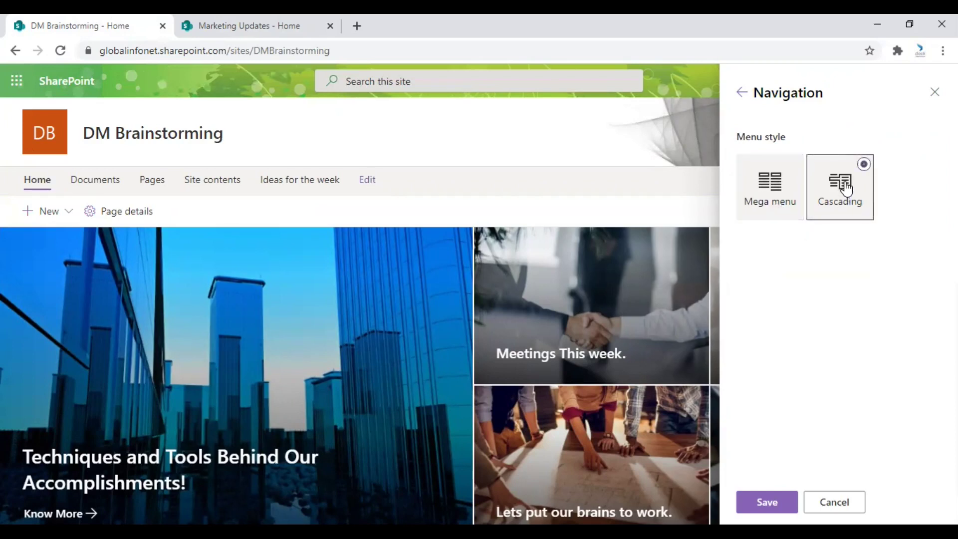
{"action": "left_click", "coordinate": [763, 185]}
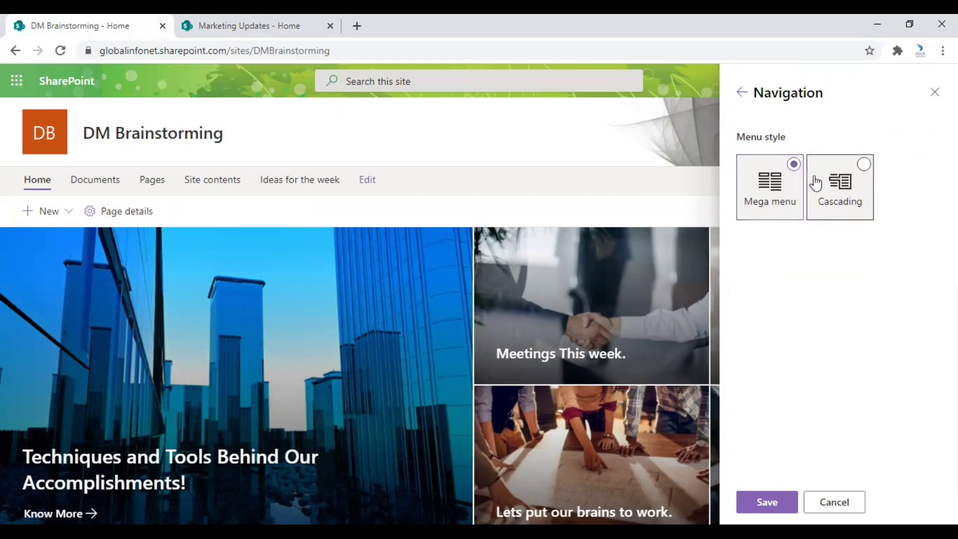
{"action": "left_click", "coordinate": [741, 92]}
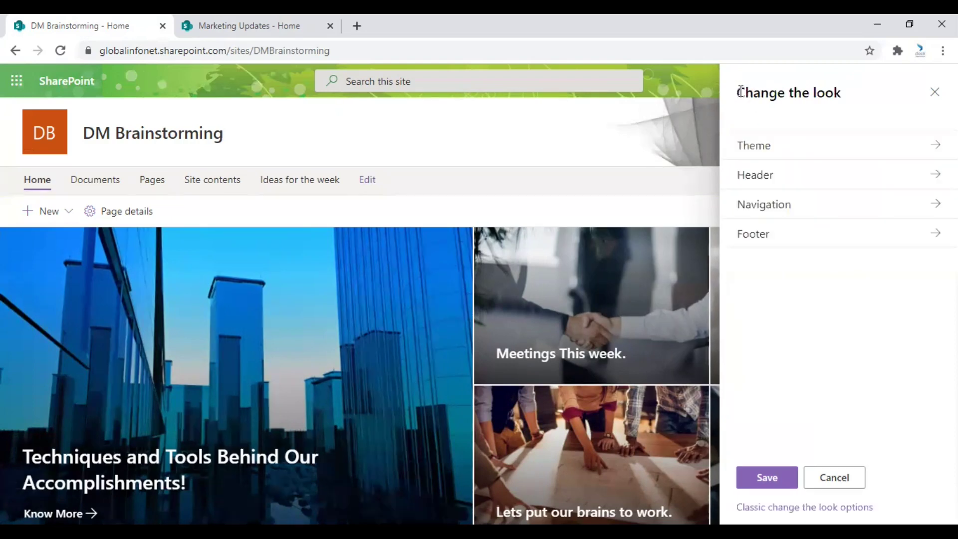
Open the footer look settings, switch the footer off and on again, and choose the Extended layout
{"action": "left_click", "coordinate": [789, 235]}
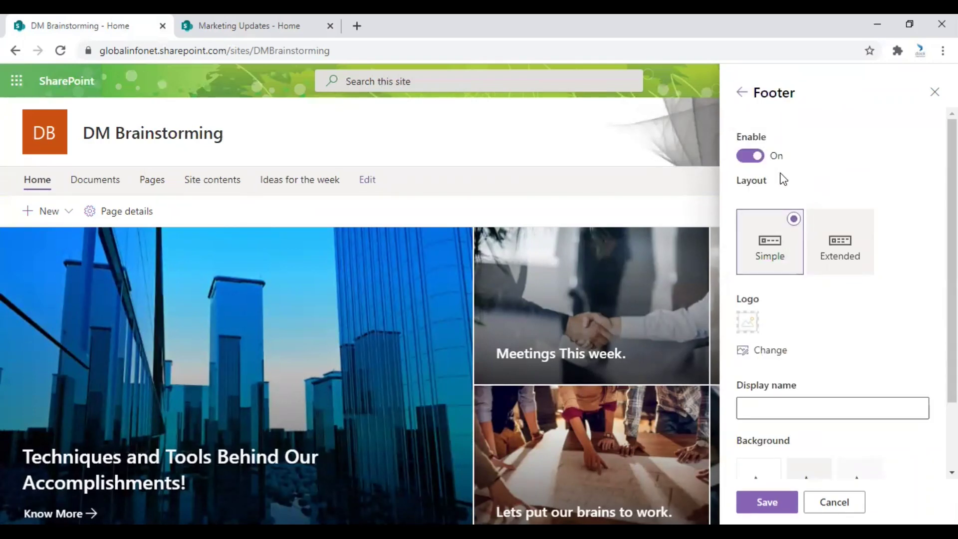
{"action": "left_click", "coordinate": [760, 158]}
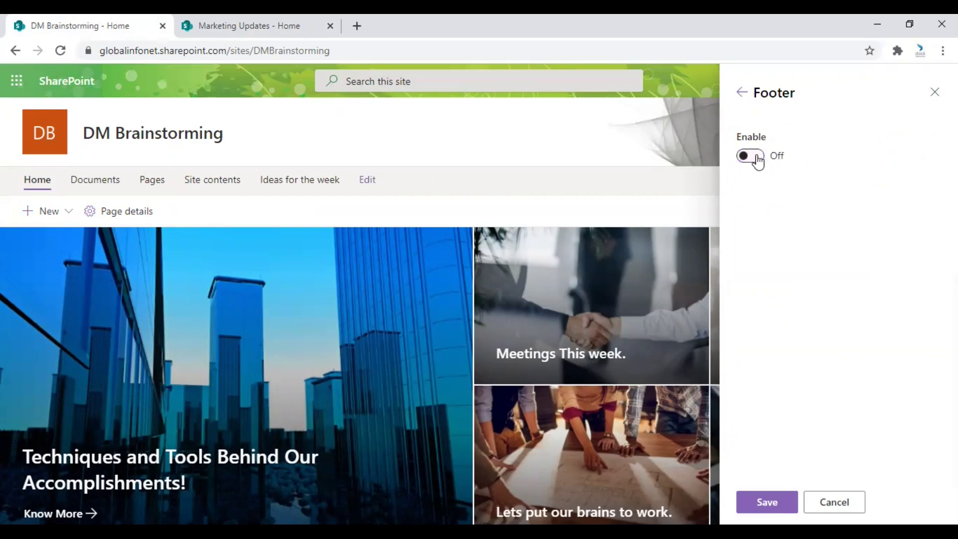
{"action": "left_click", "coordinate": [755, 159]}
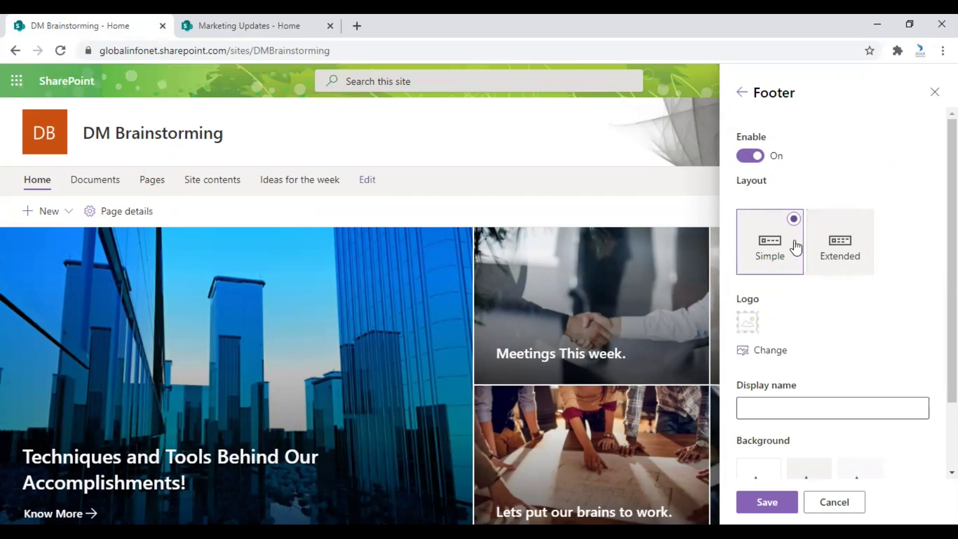
{"action": "left_click", "coordinate": [863, 230]}
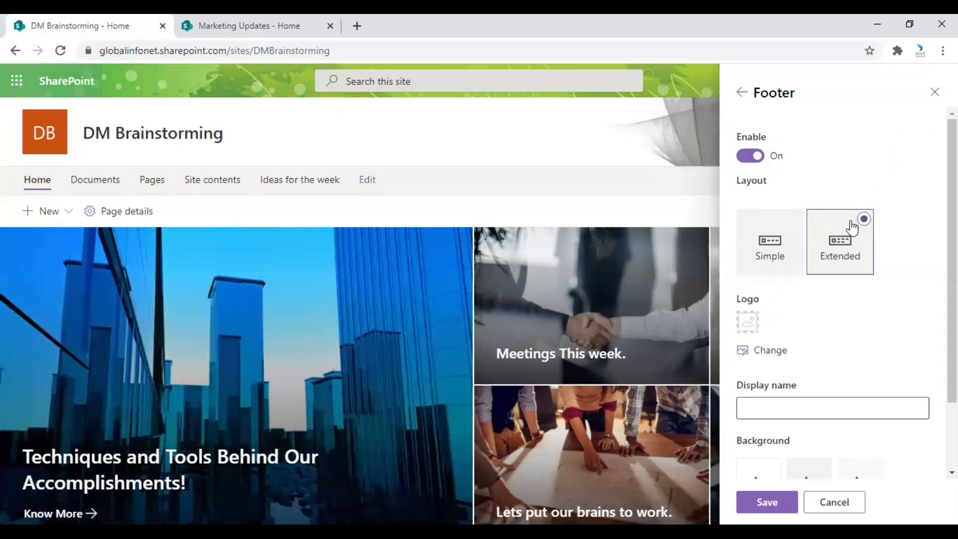
Upload dock_logo_square_HD.PNG from Downloads as the footer logo
{"action": "left_click", "coordinate": [766, 352]}
{"action": "scroll", "coordinate": [322, 231], "scroll_direction": "down", "scroll_amount": 2}
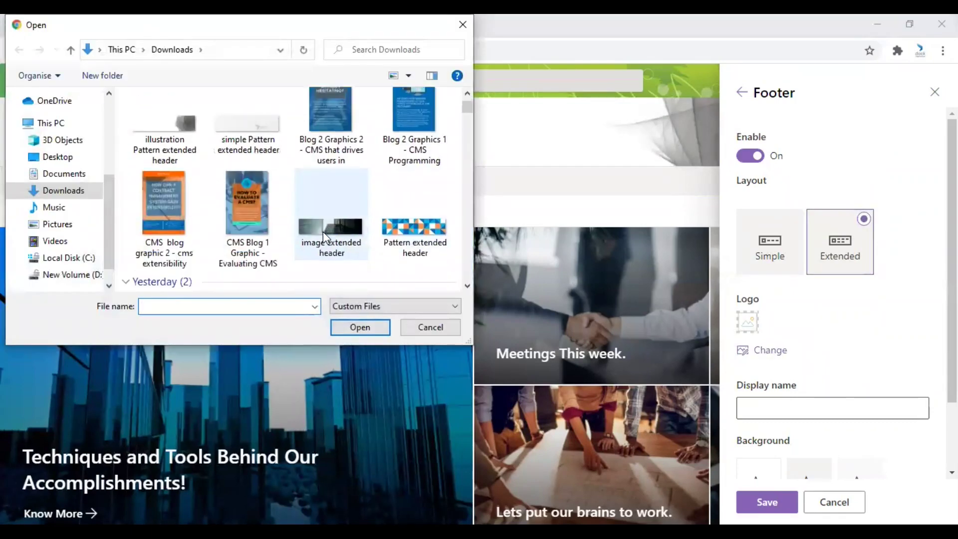
{"action": "scroll", "coordinate": [322, 231], "scroll_direction": "down", "scroll_amount": 10}
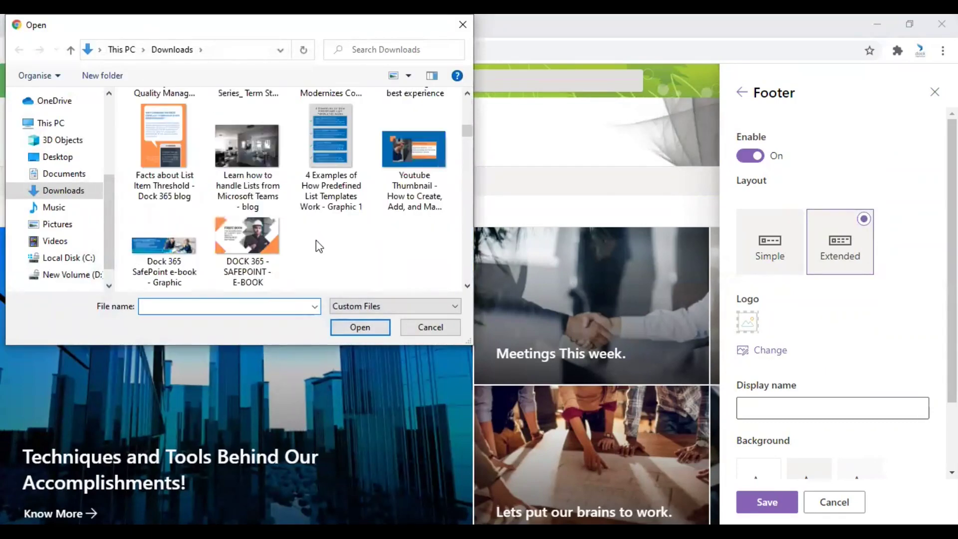
{"action": "scroll", "coordinate": [317, 241], "scroll_direction": "down", "scroll_amount": 5}
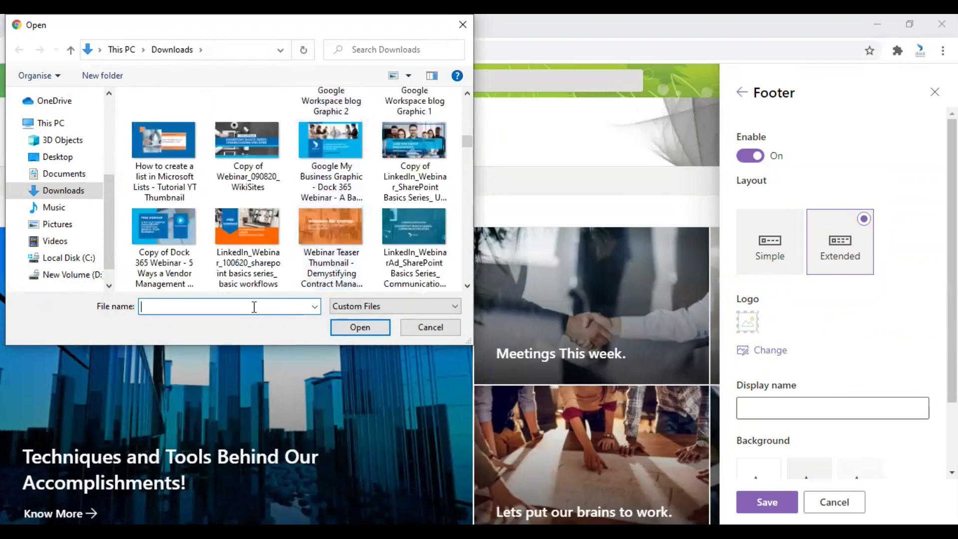
{"action": "left_click", "coordinate": [254, 307]}
{"action": "type", "text": "dock_logo_square_HD.PNG"}
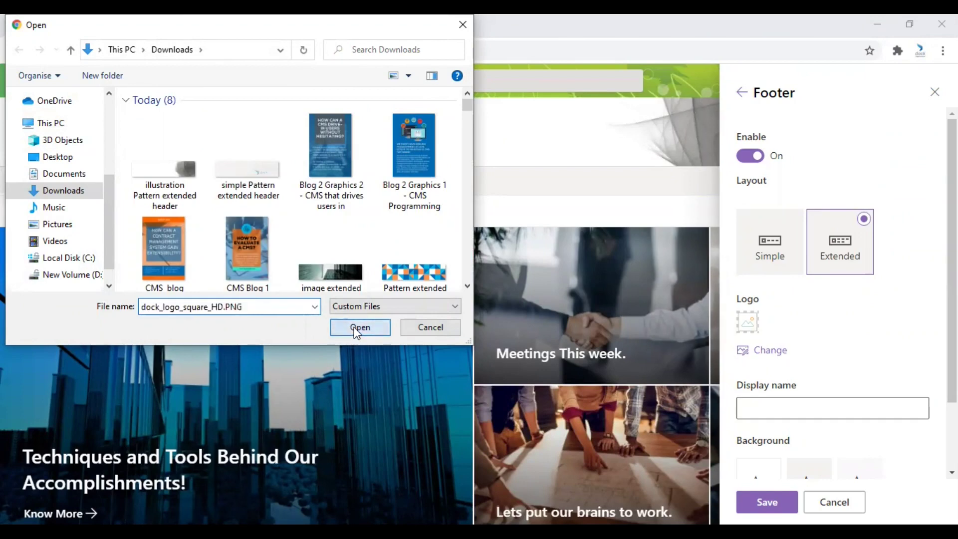
{"action": "left_click", "coordinate": [355, 327]}
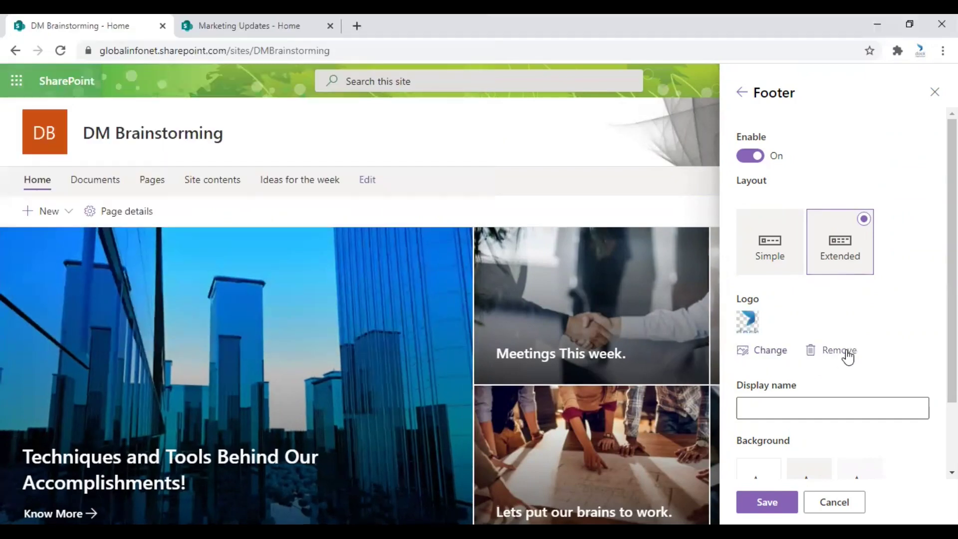
Set the footer's display name to Dock 365, choose the grey background, and save the footer
{"action": "left_click", "coordinate": [801, 402]}
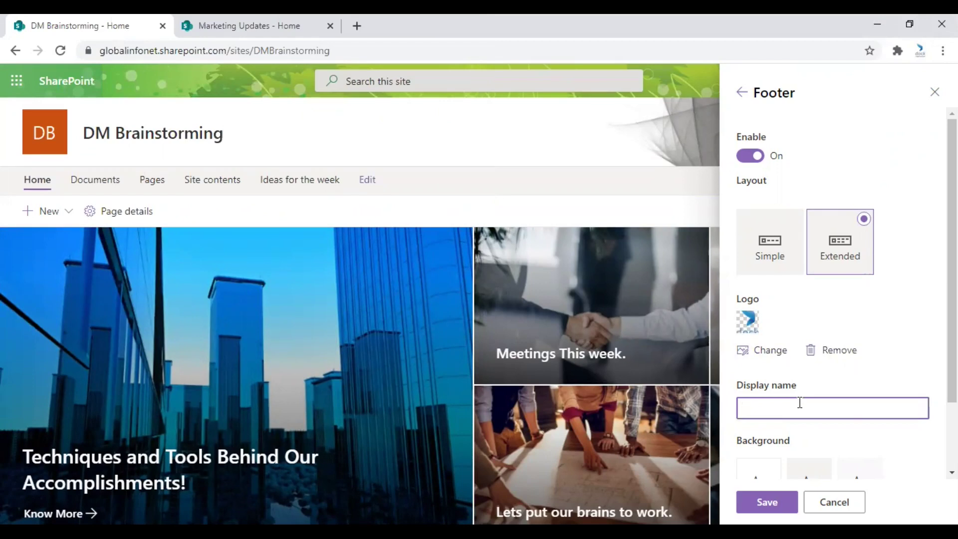
{"action": "type", "text": "Dock 365"}
{"action": "scroll", "coordinate": [799, 402], "scroll_direction": "down", "scroll_amount": 2}
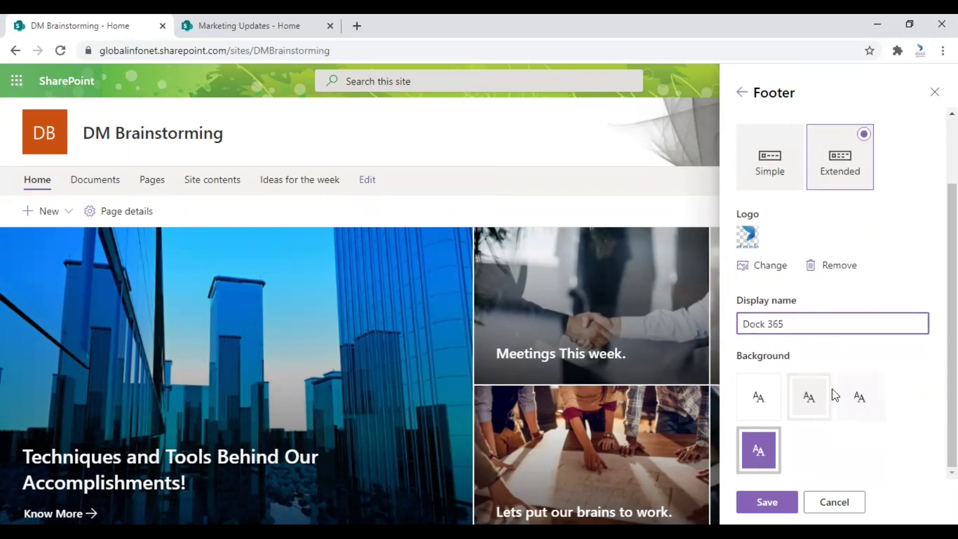
{"action": "left_click", "coordinate": [809, 399]}
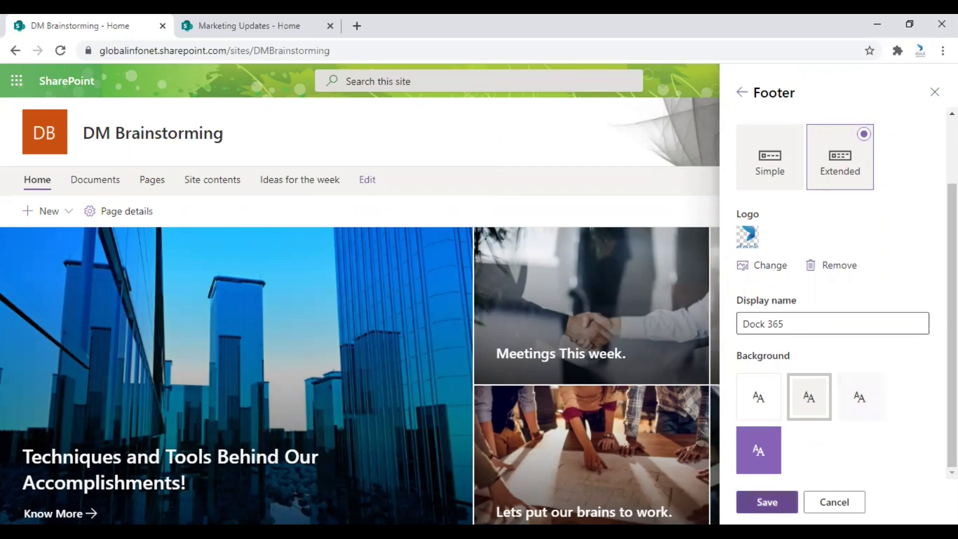
{"action": "left_click", "coordinate": [767, 502]}
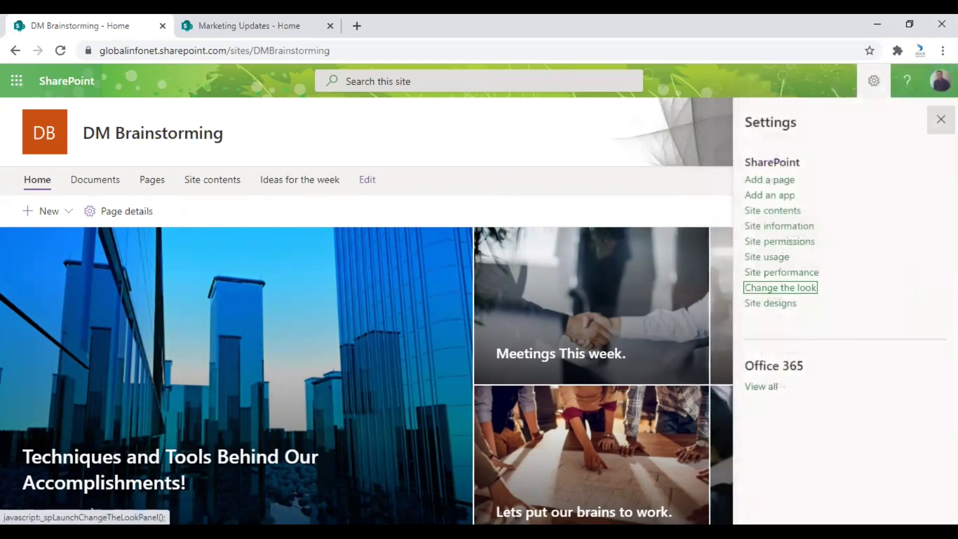
Close the site settings and examine the footer at the end of the home page
{"action": "left_click", "coordinate": [931, 127]}
{"action": "scroll", "coordinate": [676, 270], "scroll_direction": "down", "scroll_amount": 20}
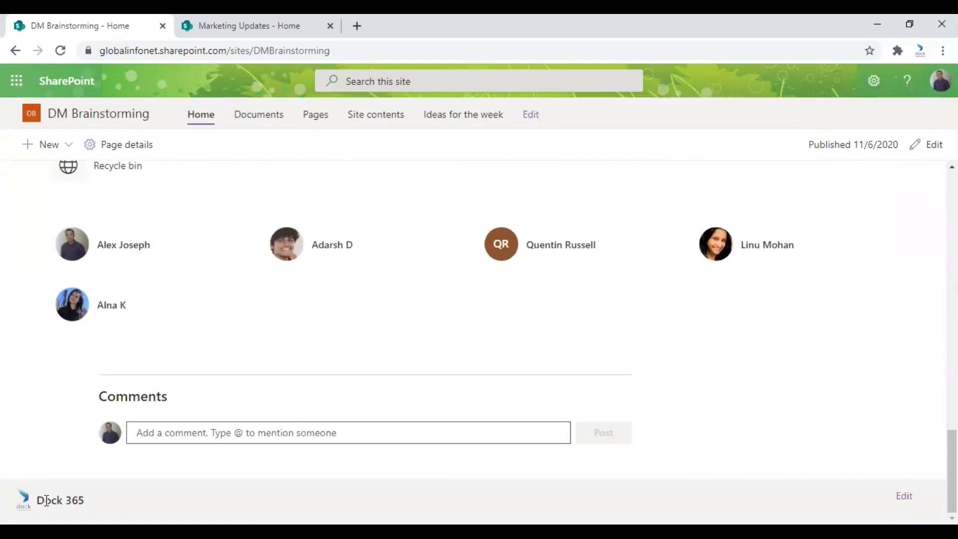
{"action": "left_click_drag", "start_coordinate": [44, 500], "coordinate": [876, 497]}
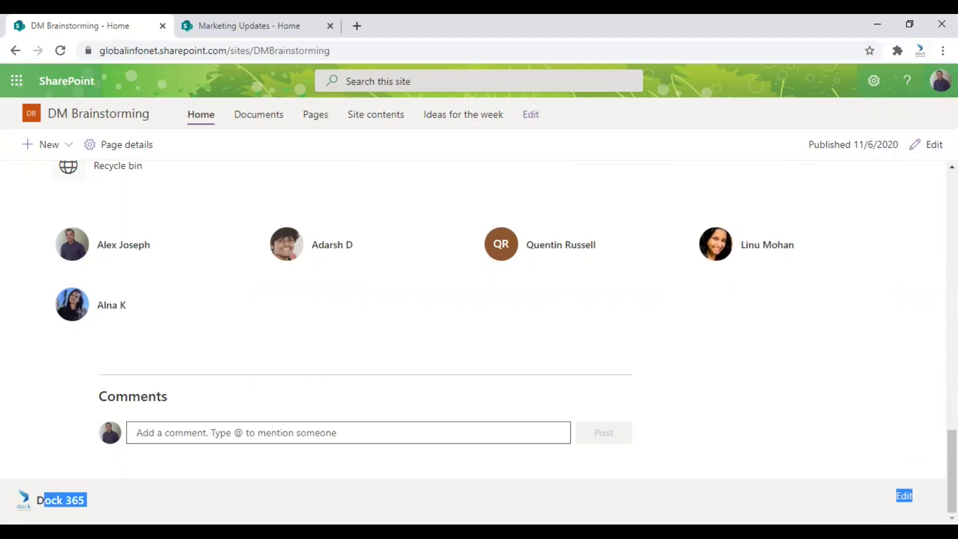
Open the footer for editing, view the Link and Label options for adding an entry, and cancel the edit
{"action": "left_click", "coordinate": [904, 495]}
{"action": "left_click", "coordinate": [905, 498]}
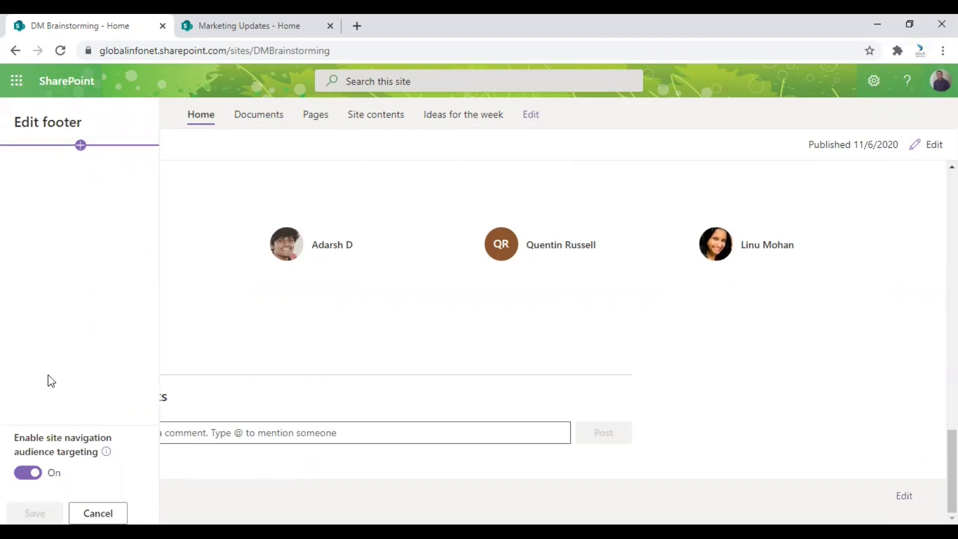
{"action": "left_click", "coordinate": [80, 145]}
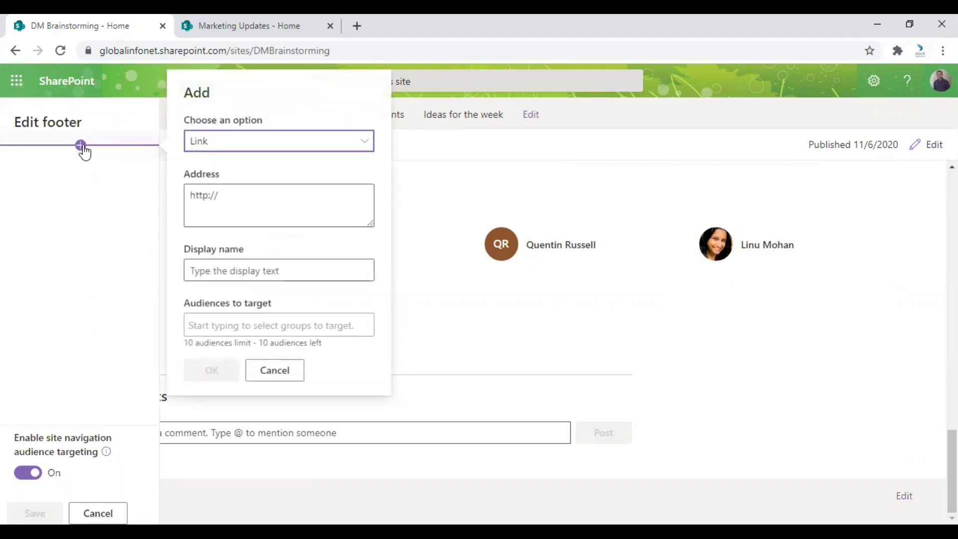
{"action": "left_click", "coordinate": [227, 146]}
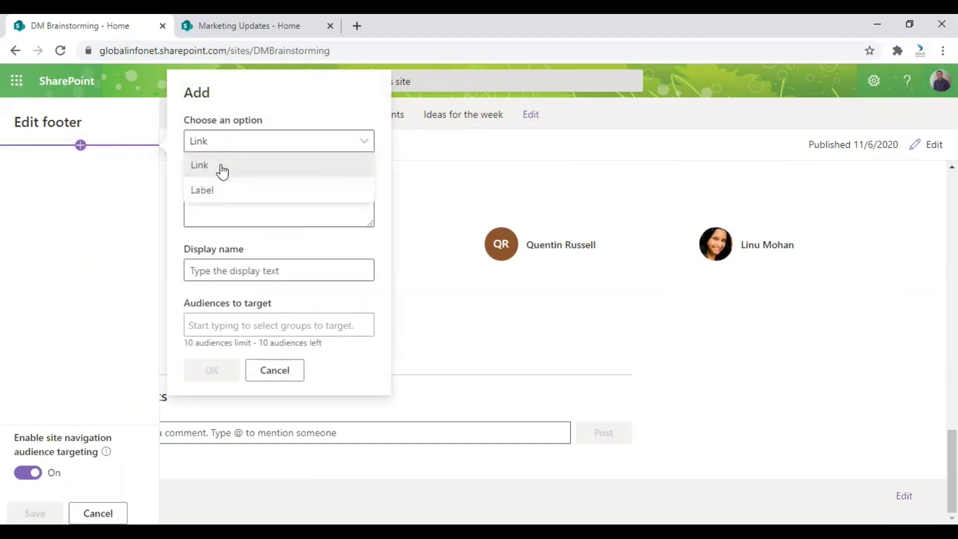
{"action": "left_click", "coordinate": [224, 146]}
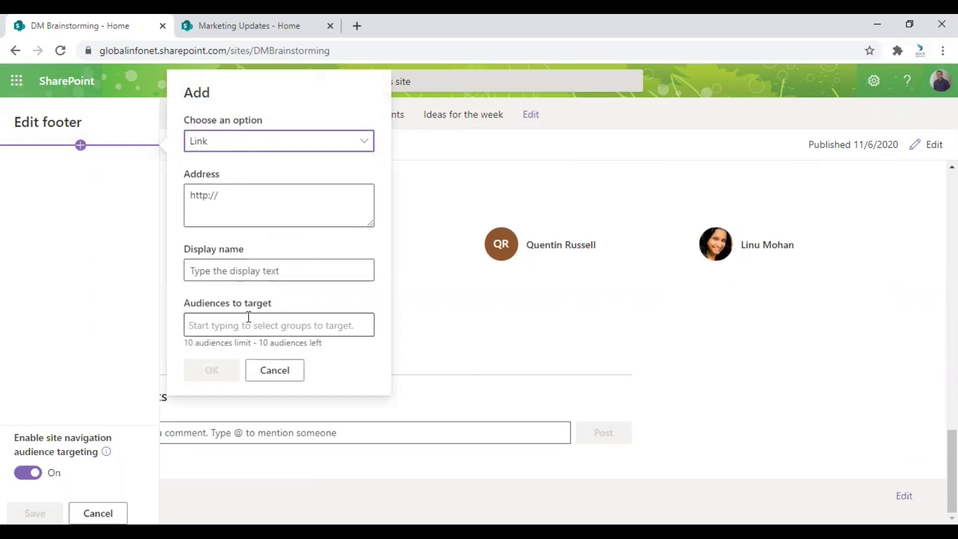
{"action": "left_click", "coordinate": [284, 378]}
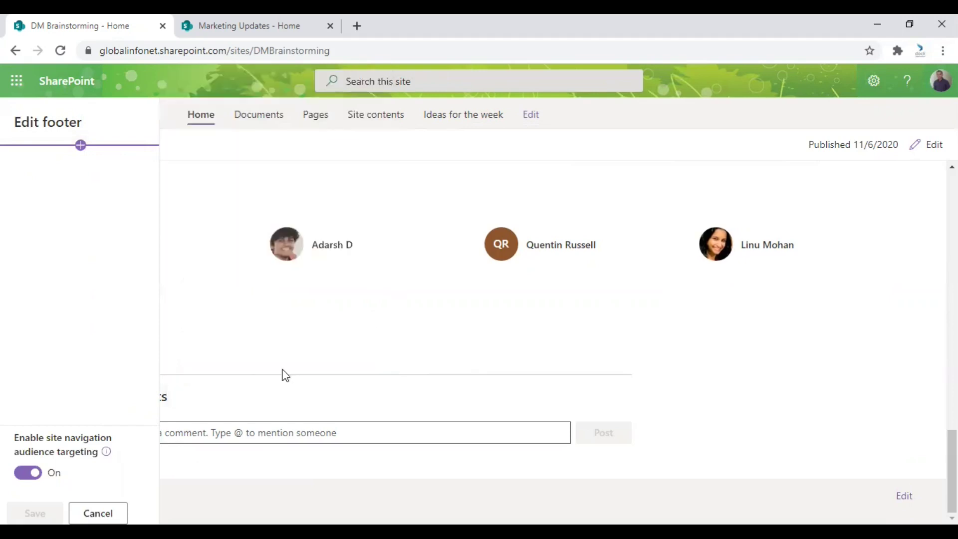
{"action": "left_click", "coordinate": [116, 506]}
Return to the header and reload the DM Brainstorming home page to check its look
{"action": "scroll", "coordinate": [141, 385], "scroll_direction": "up", "scroll_amount": 15}
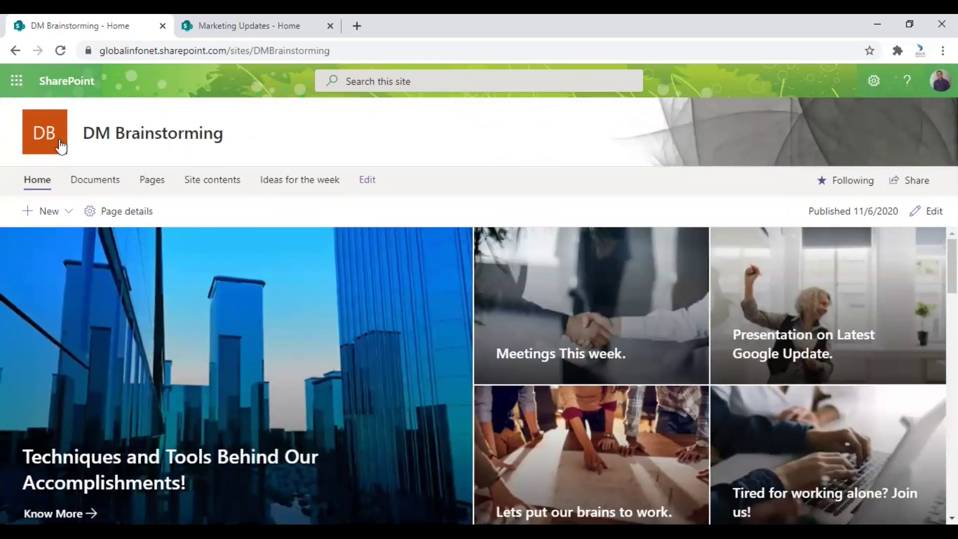
{"action": "left_click", "coordinate": [45, 181]}
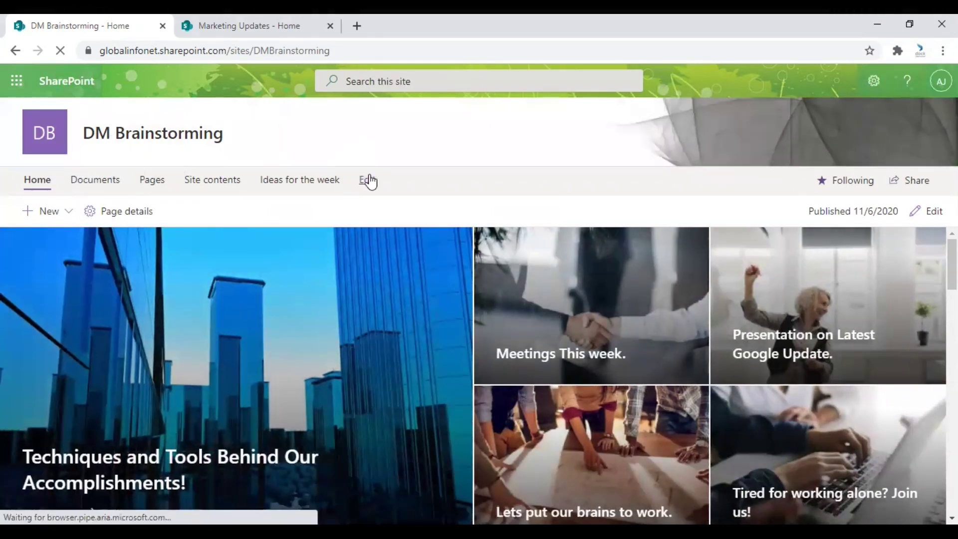